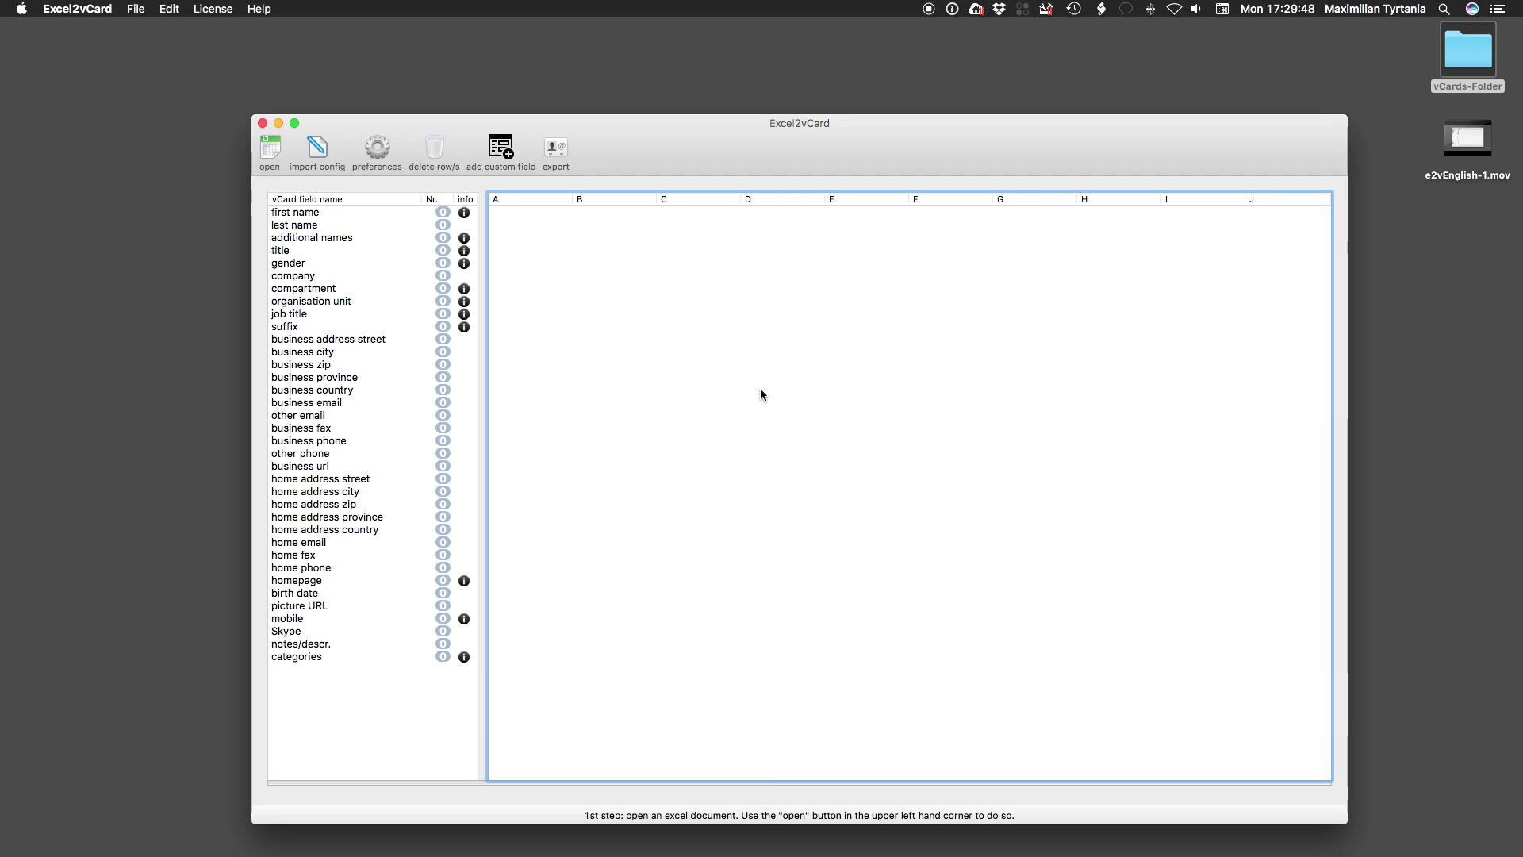
Load SampleData.xlsx from the Excel2vCard folder into the converter's data table
click(277, 152)
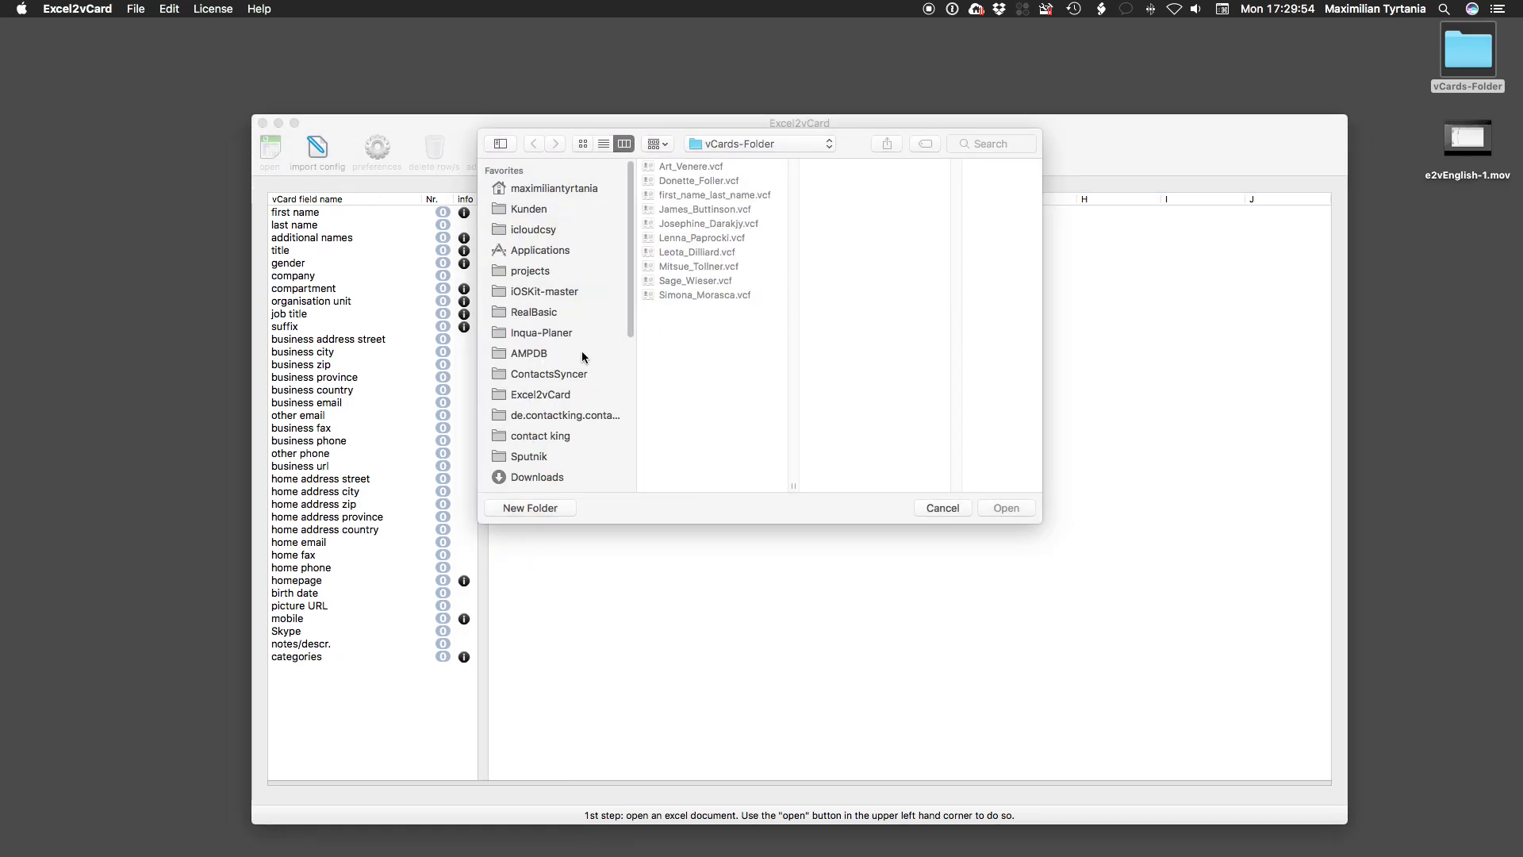
click(561, 402)
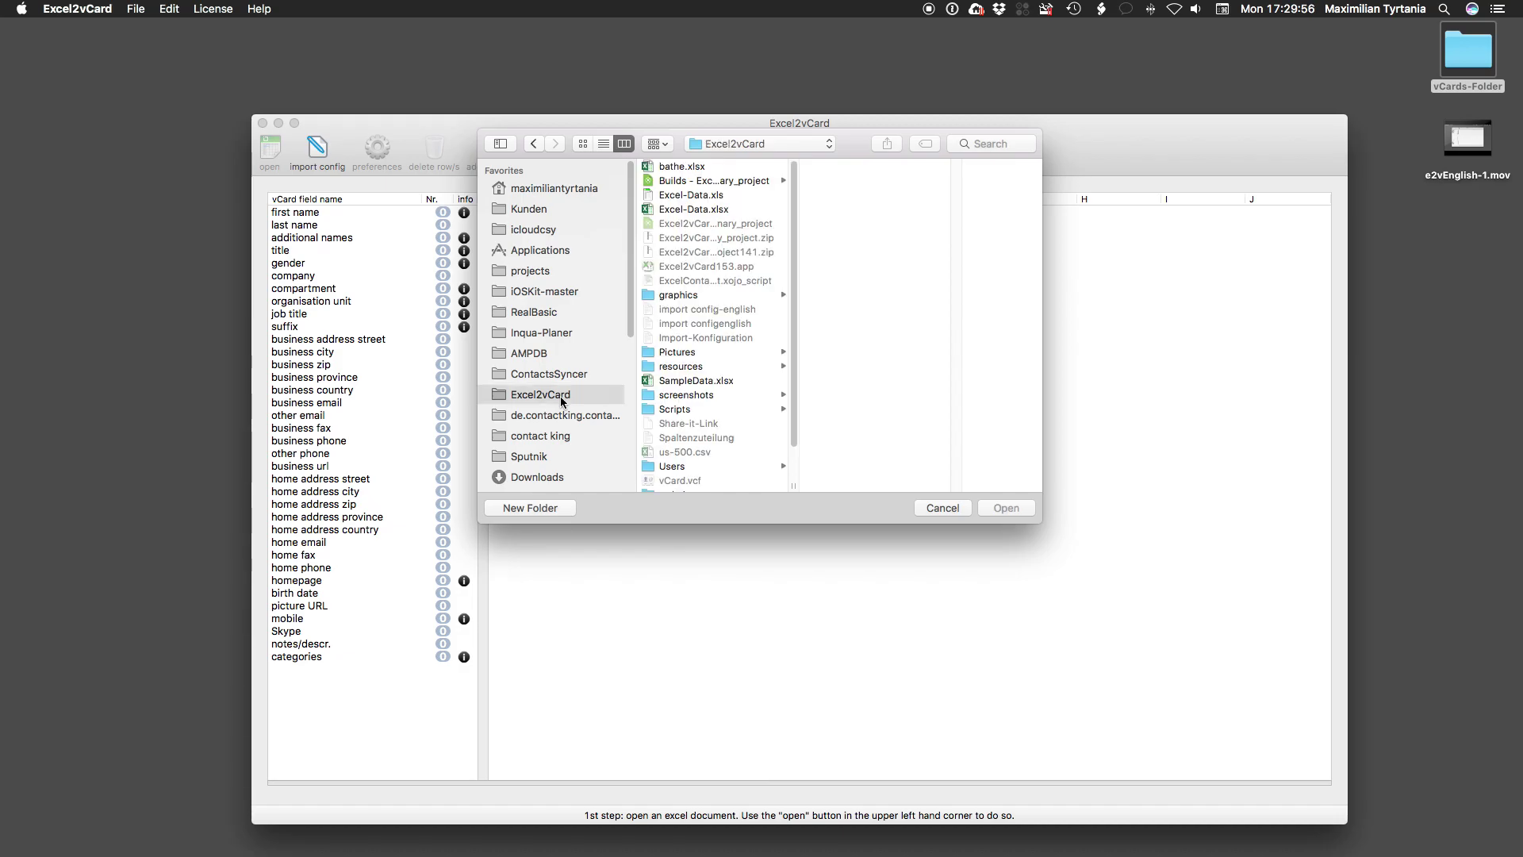
click(686, 381)
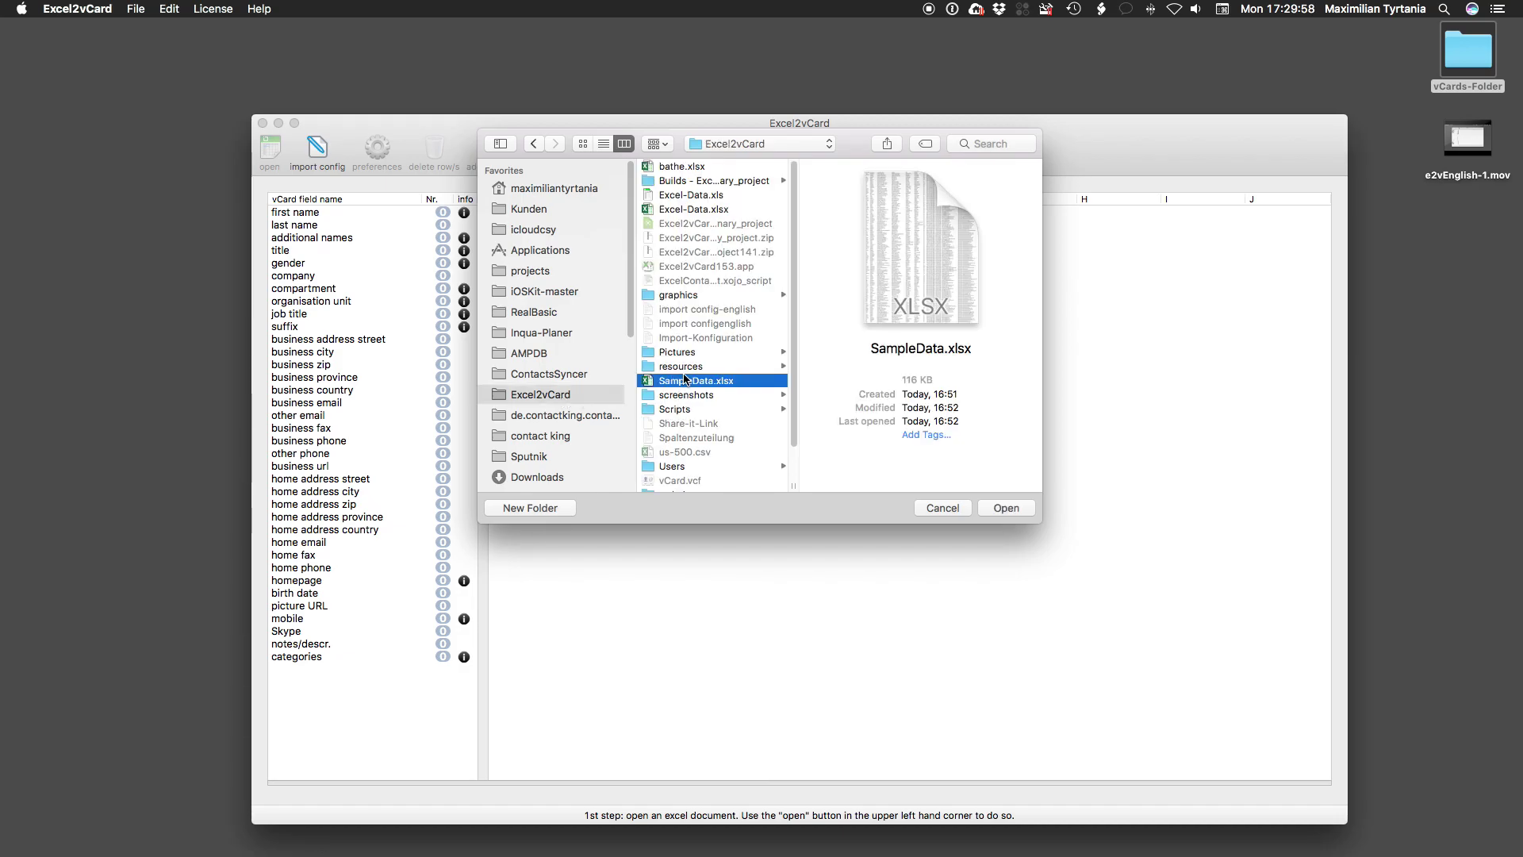
click(1021, 507)
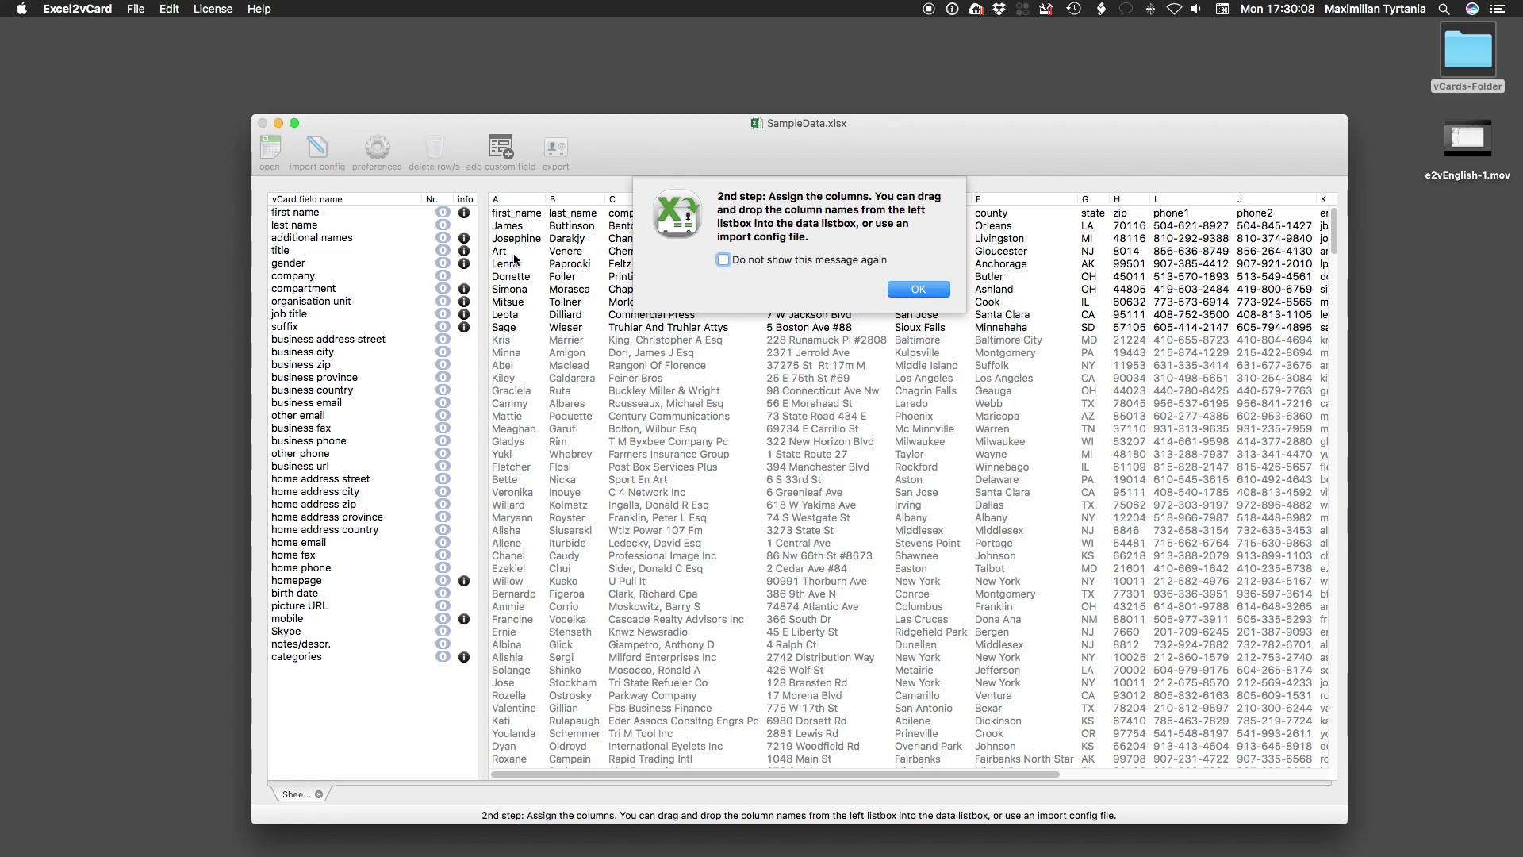
Dismiss the column-assignment hint and map first name and last name to columns A and B
click(911, 293)
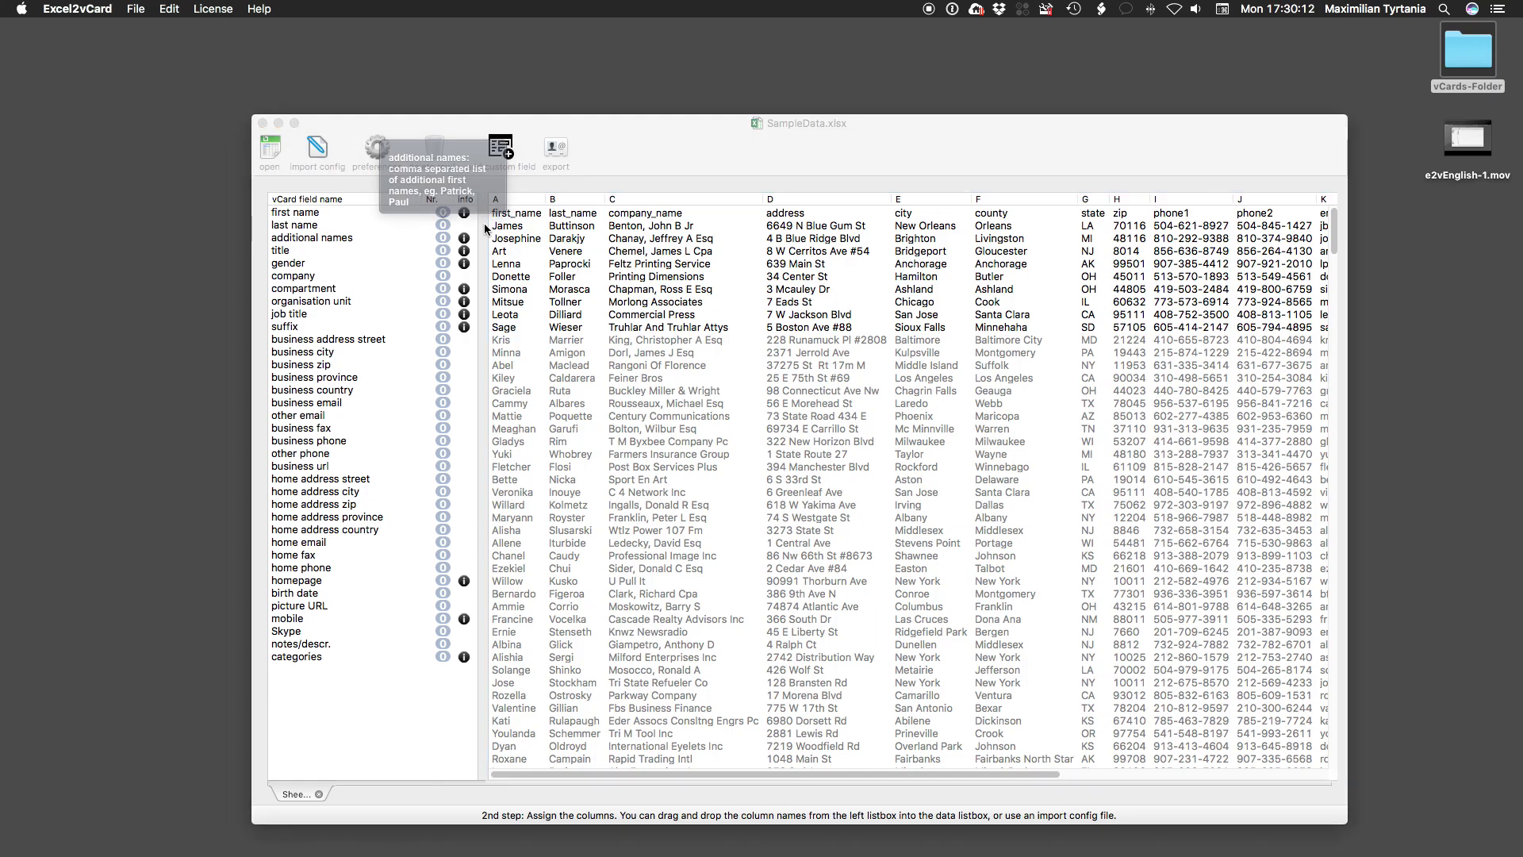
click(507, 216)
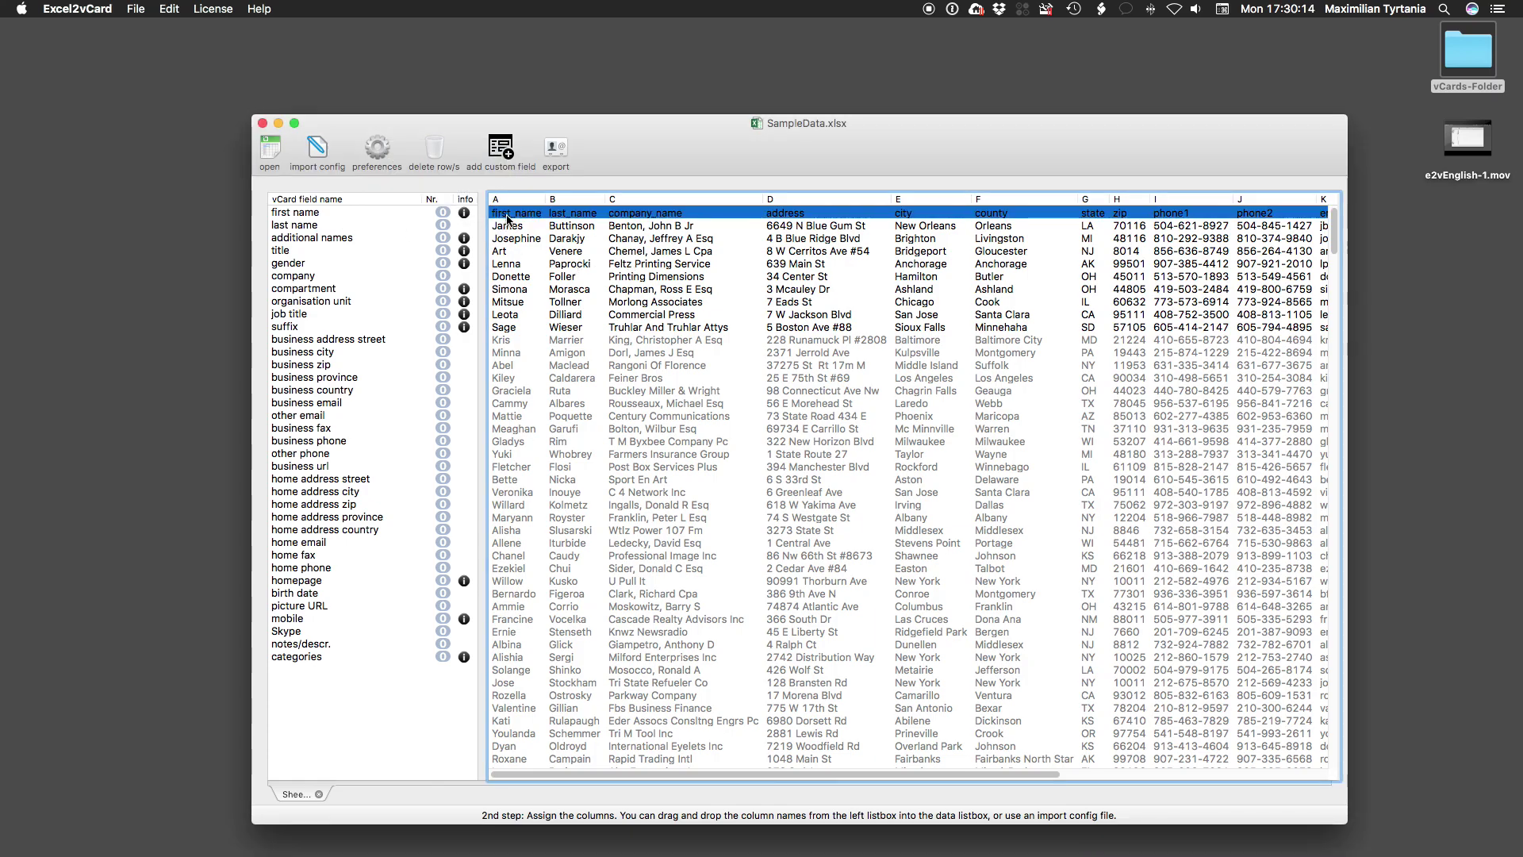
click(508, 228)
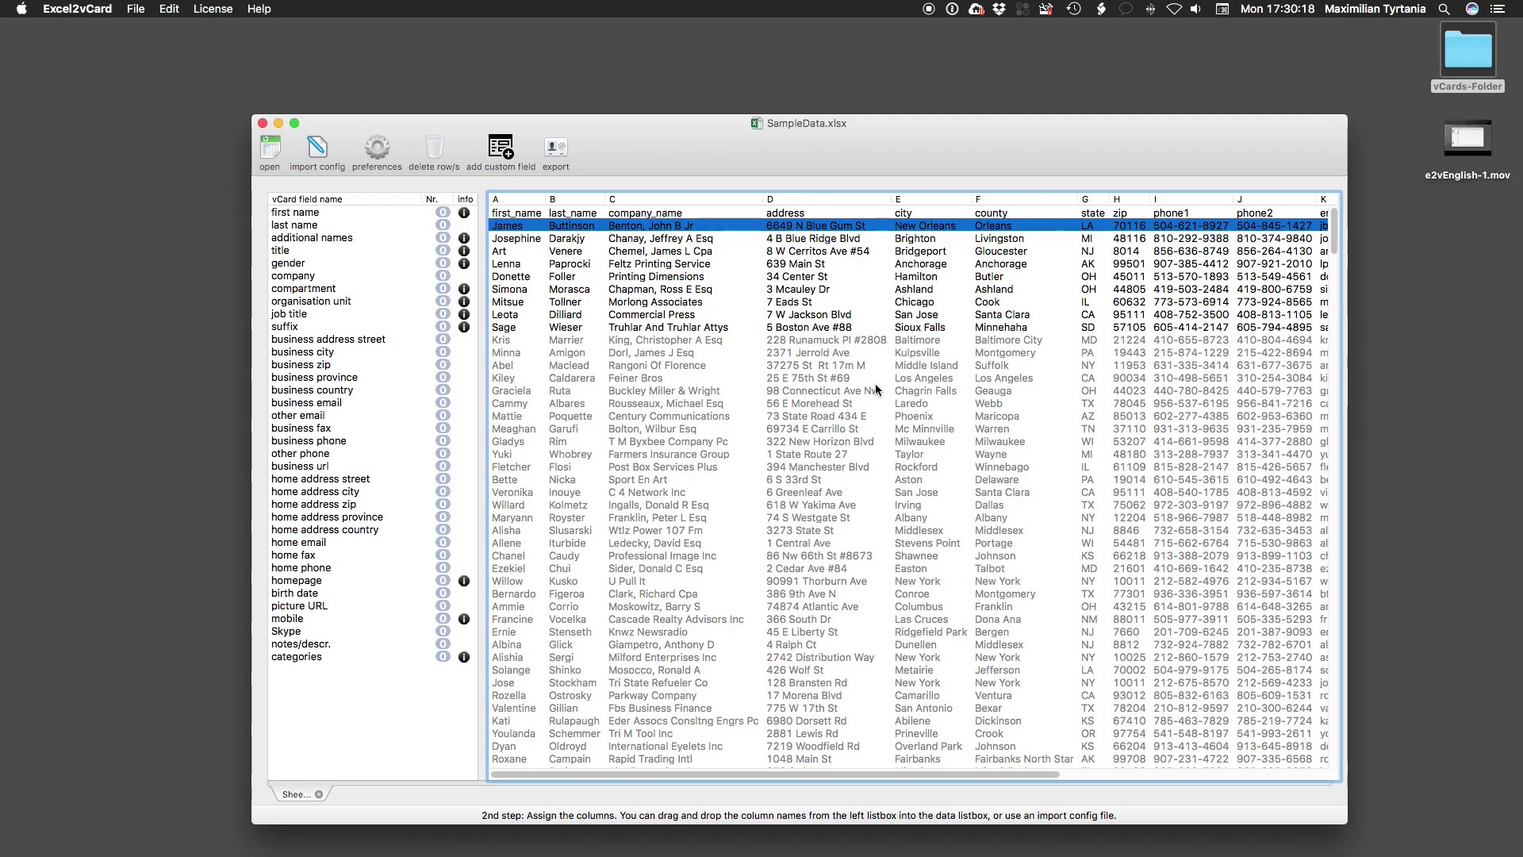
click(278, 213)
mouse_move(277, 213)
mouse_down()
mouse_move(508, 228)
mouse_move(510, 201)
mouse_up()
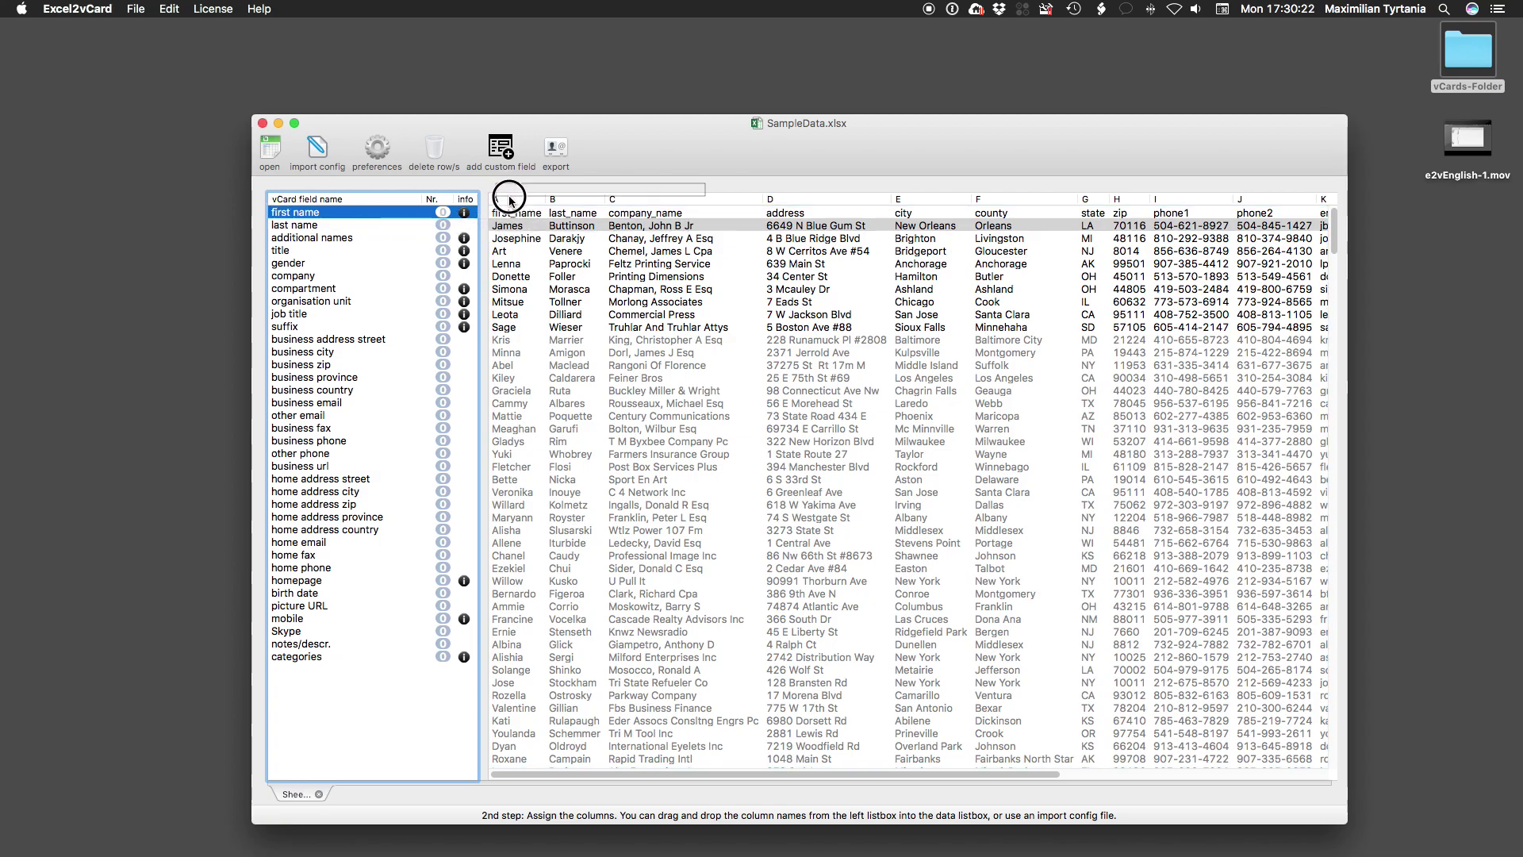
click(300, 230)
drag(300, 230, 577, 210)
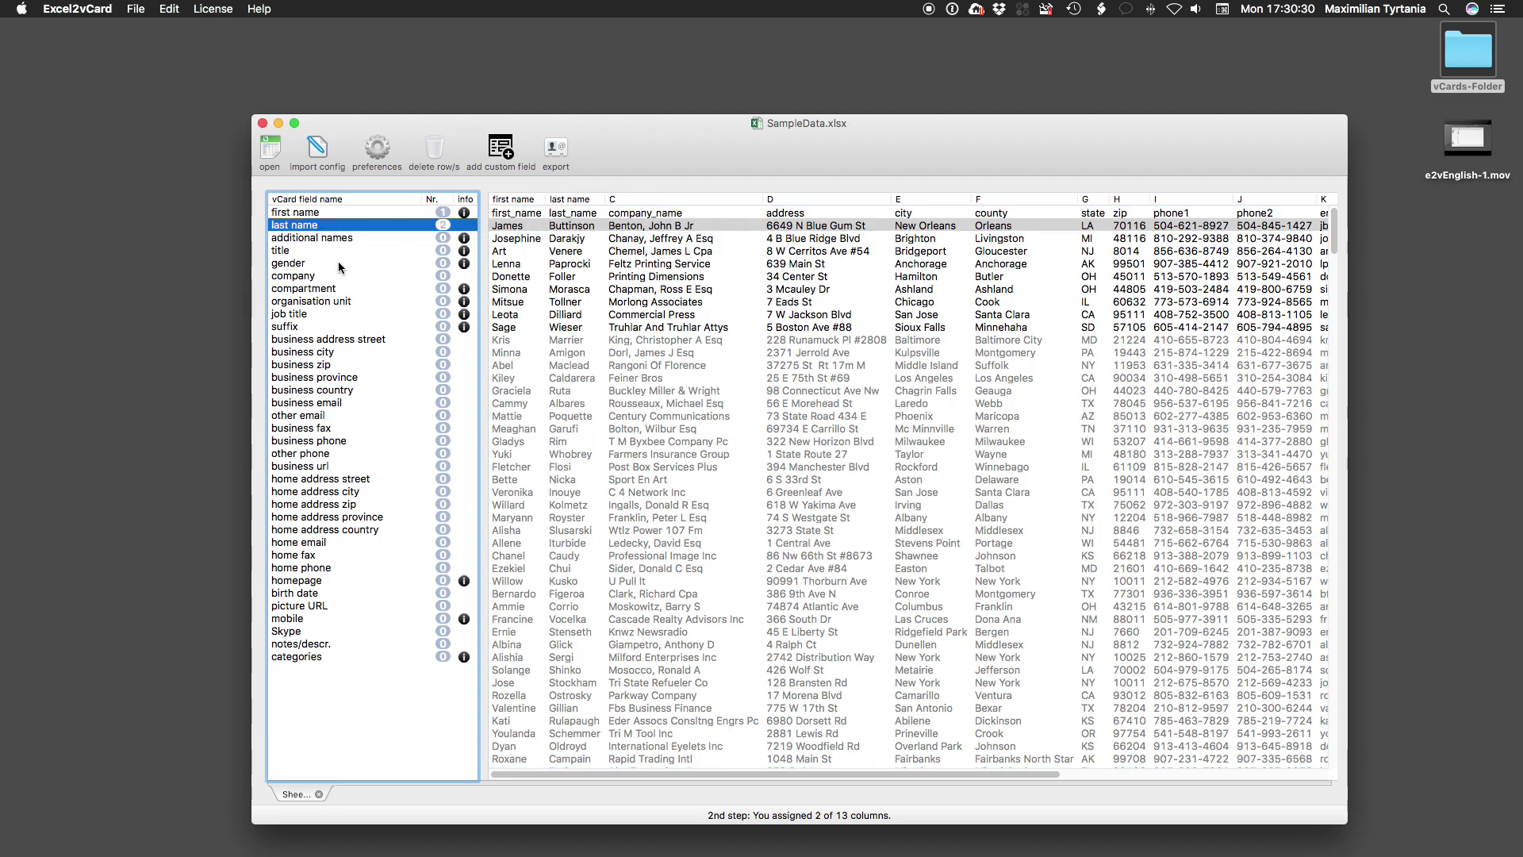
Map company to column C and business city to column D
click(295, 277)
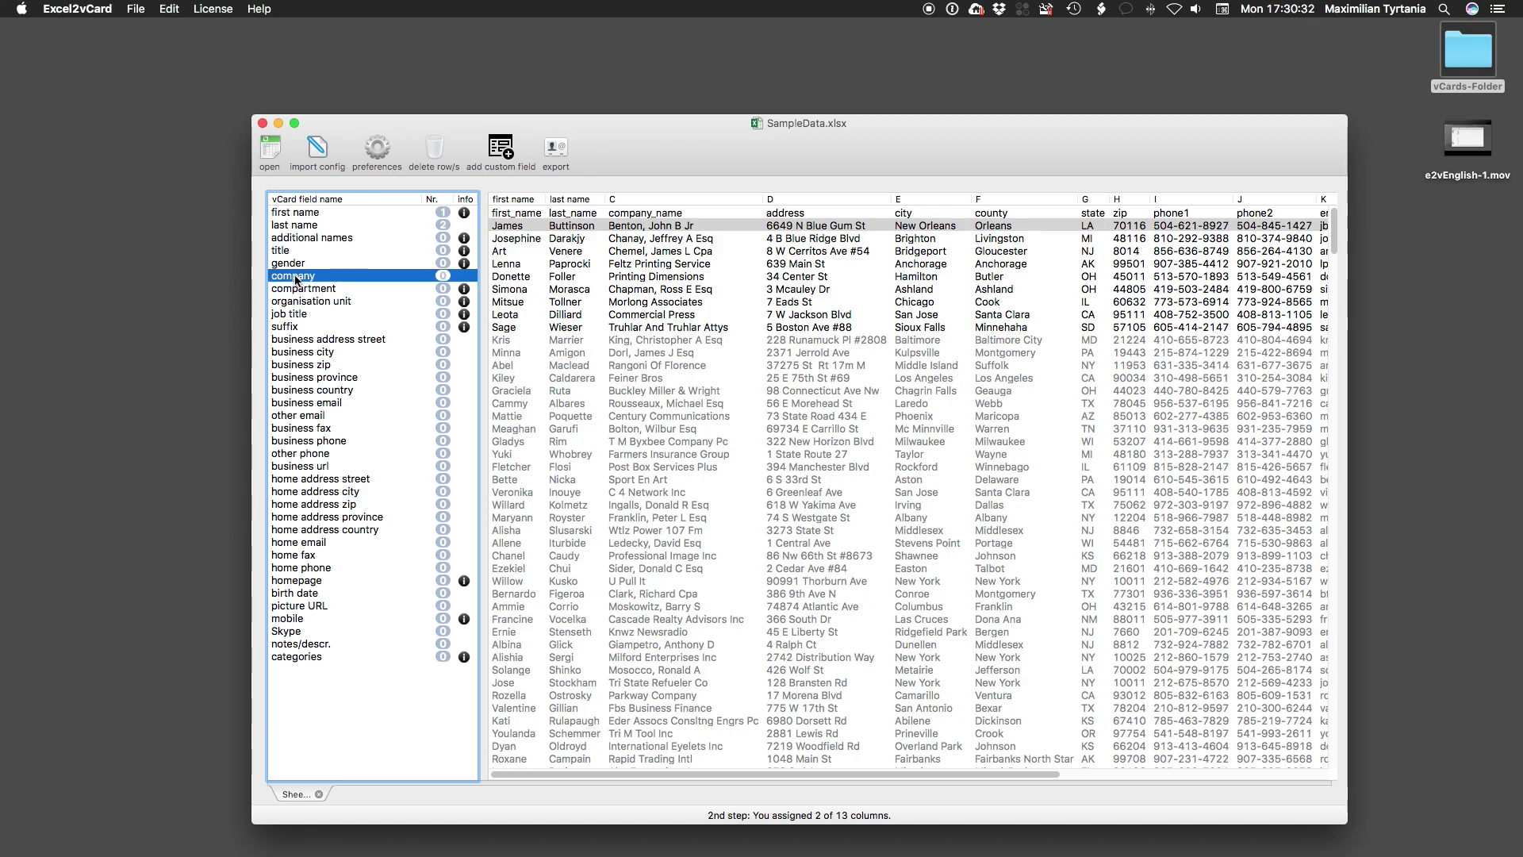
drag(295, 278, 657, 195)
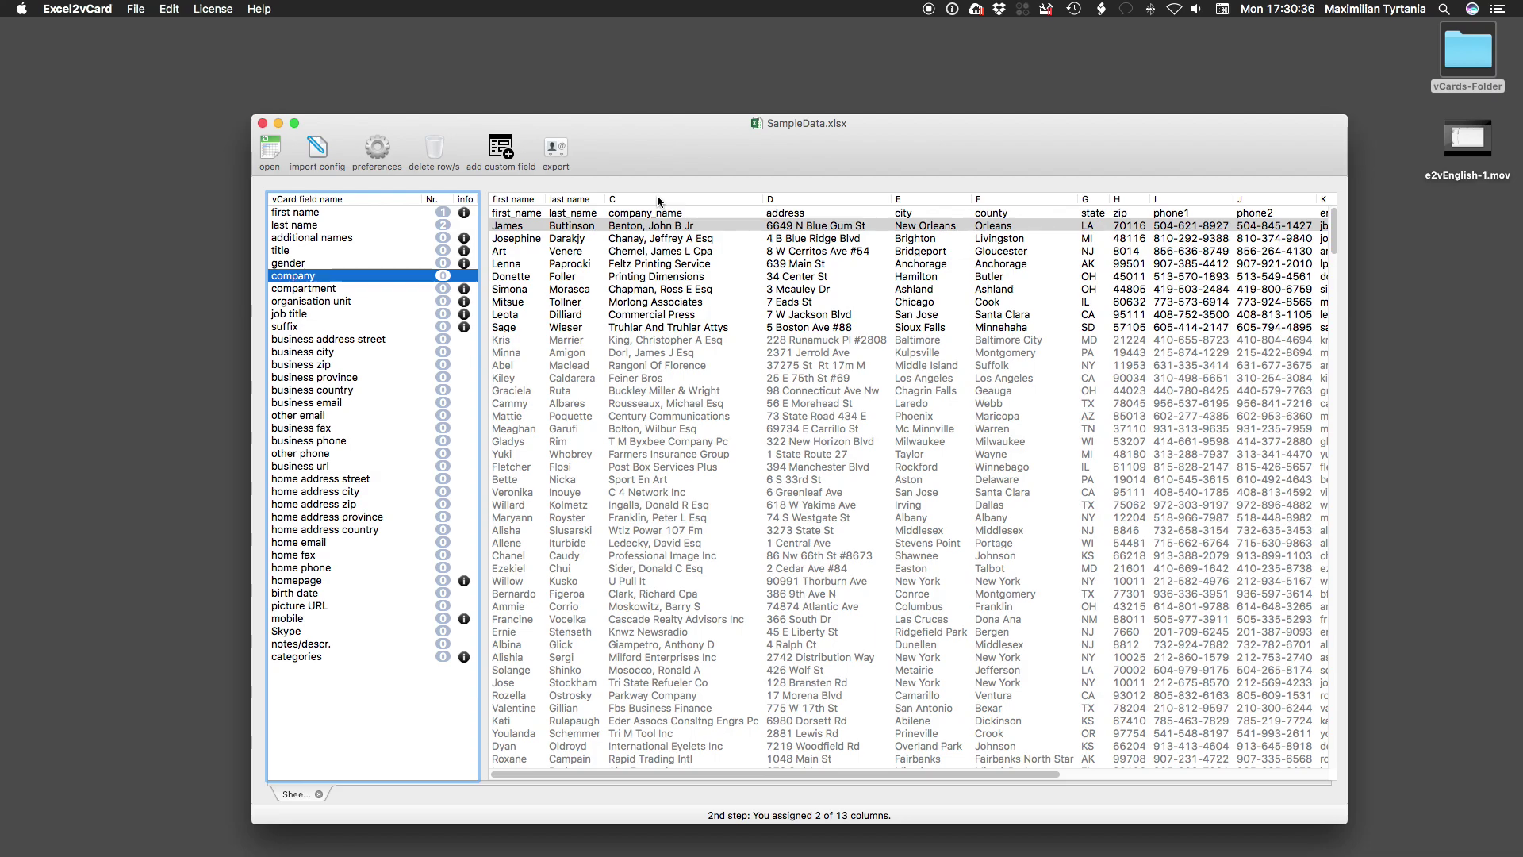
double_click(305, 281)
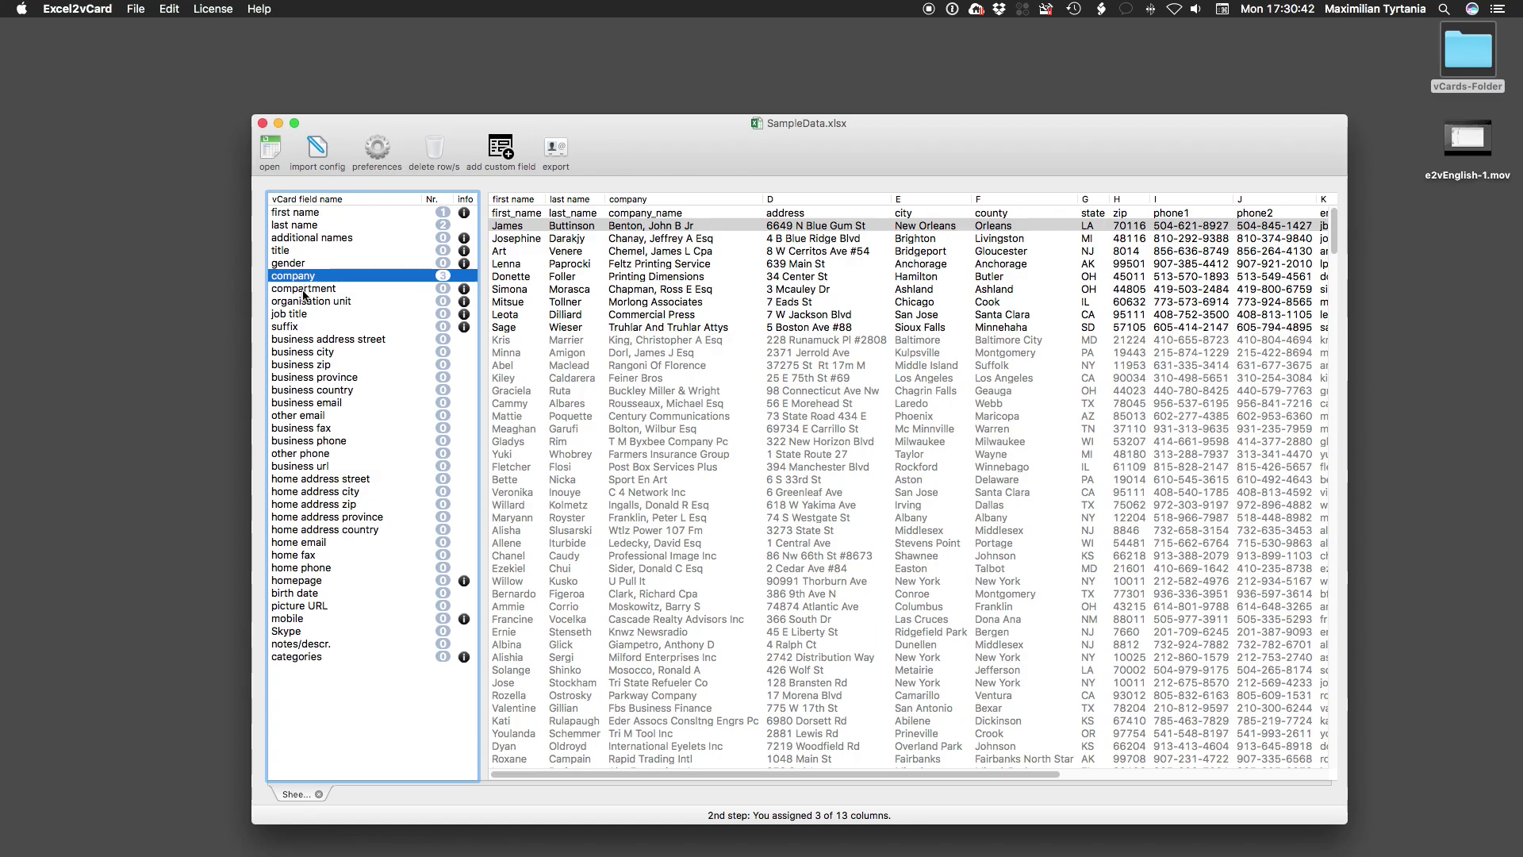
click(295, 355)
double_click(295, 355)
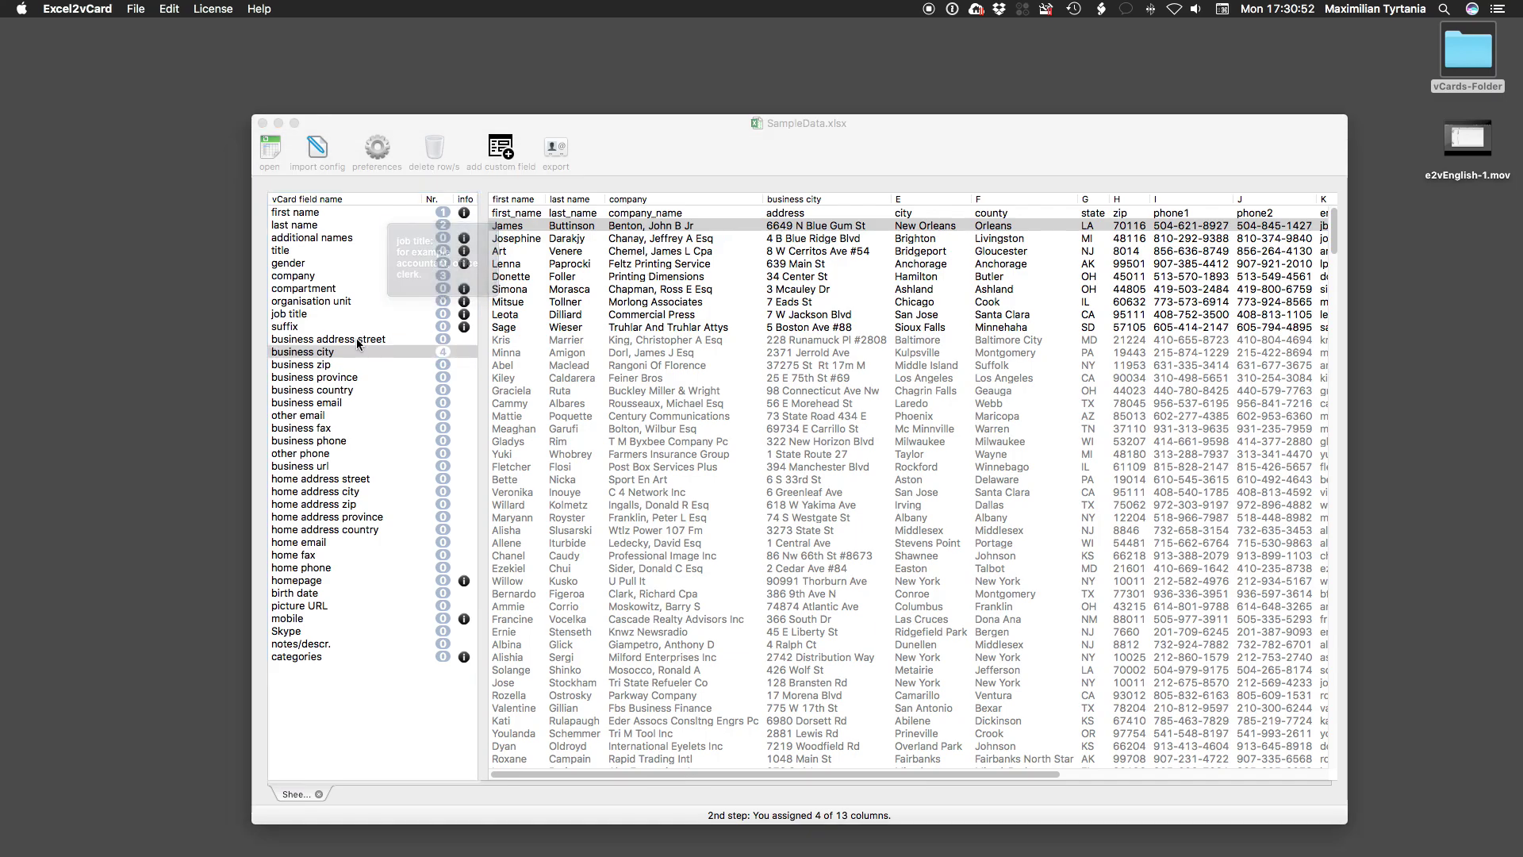
Assign business address street to column D and business city to the city column E
click(357, 341)
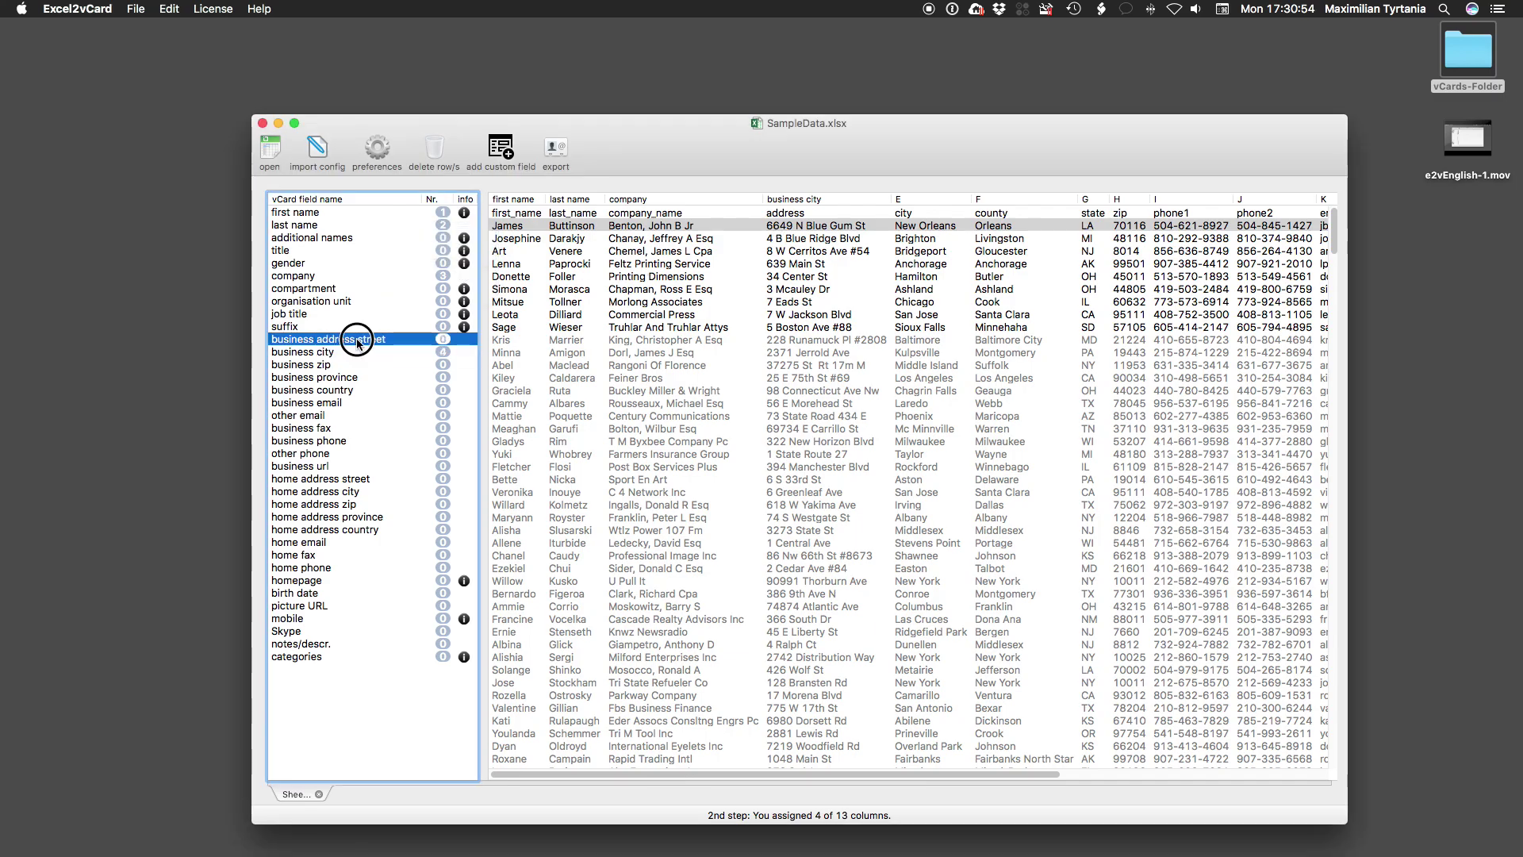
click(821, 309)
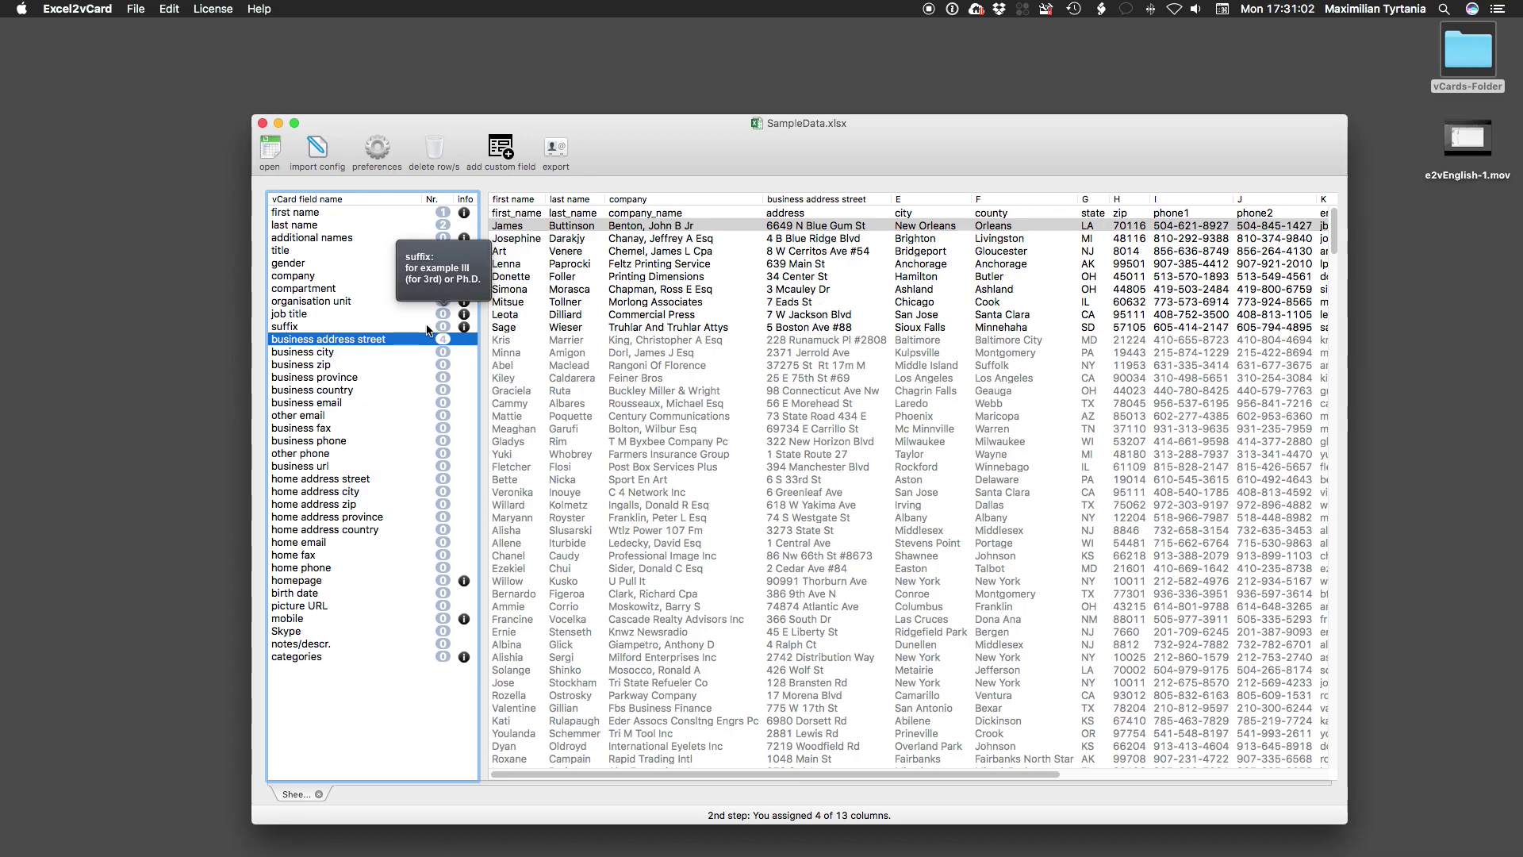
click(309, 353)
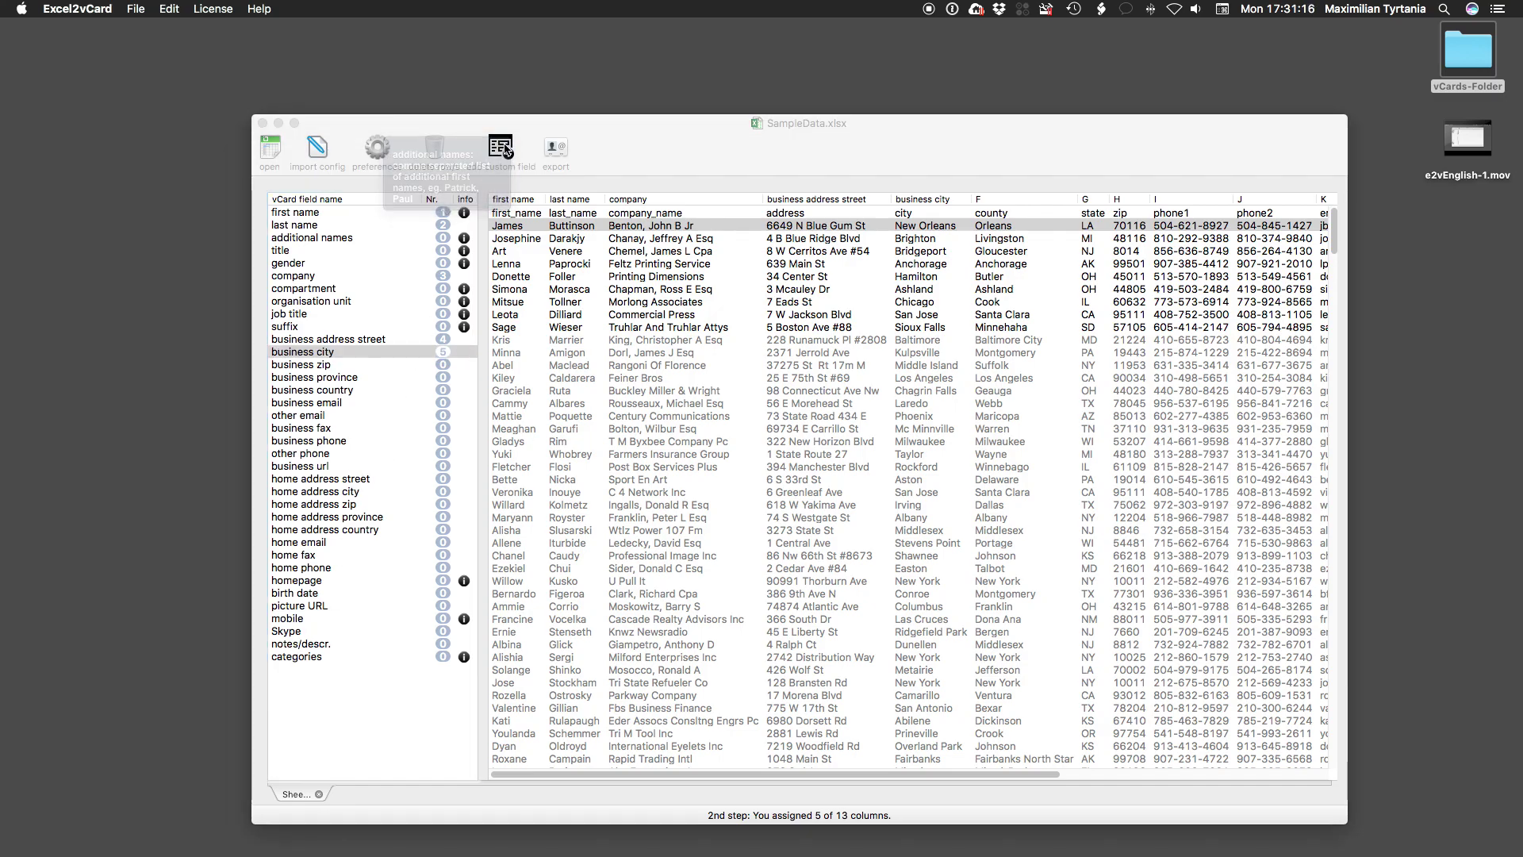
Create a custom field named 'county' and assign it to column F
click(506, 150)
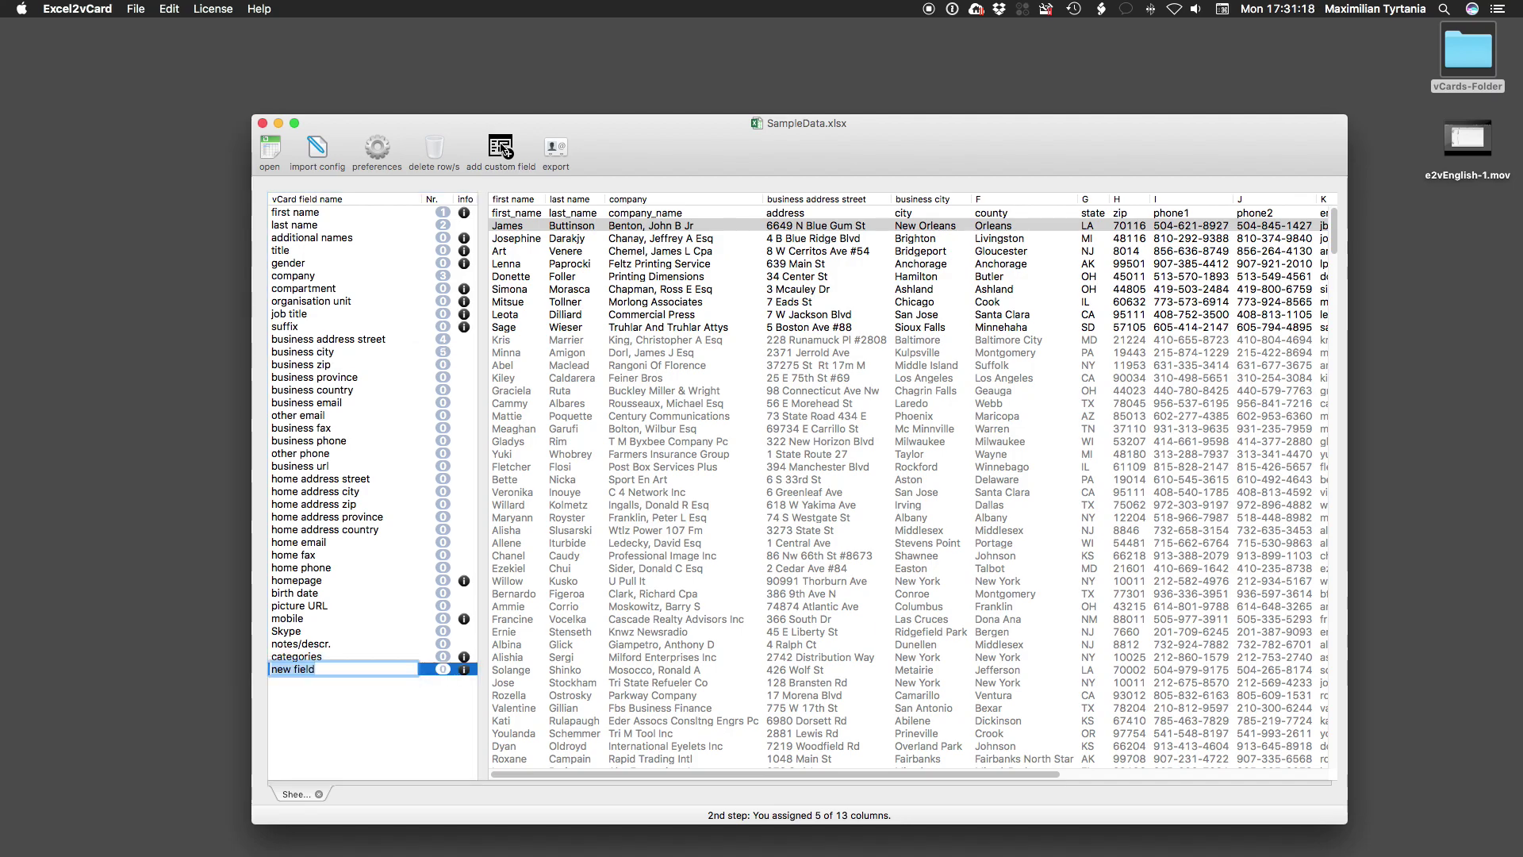
text(county)
key(Tab)
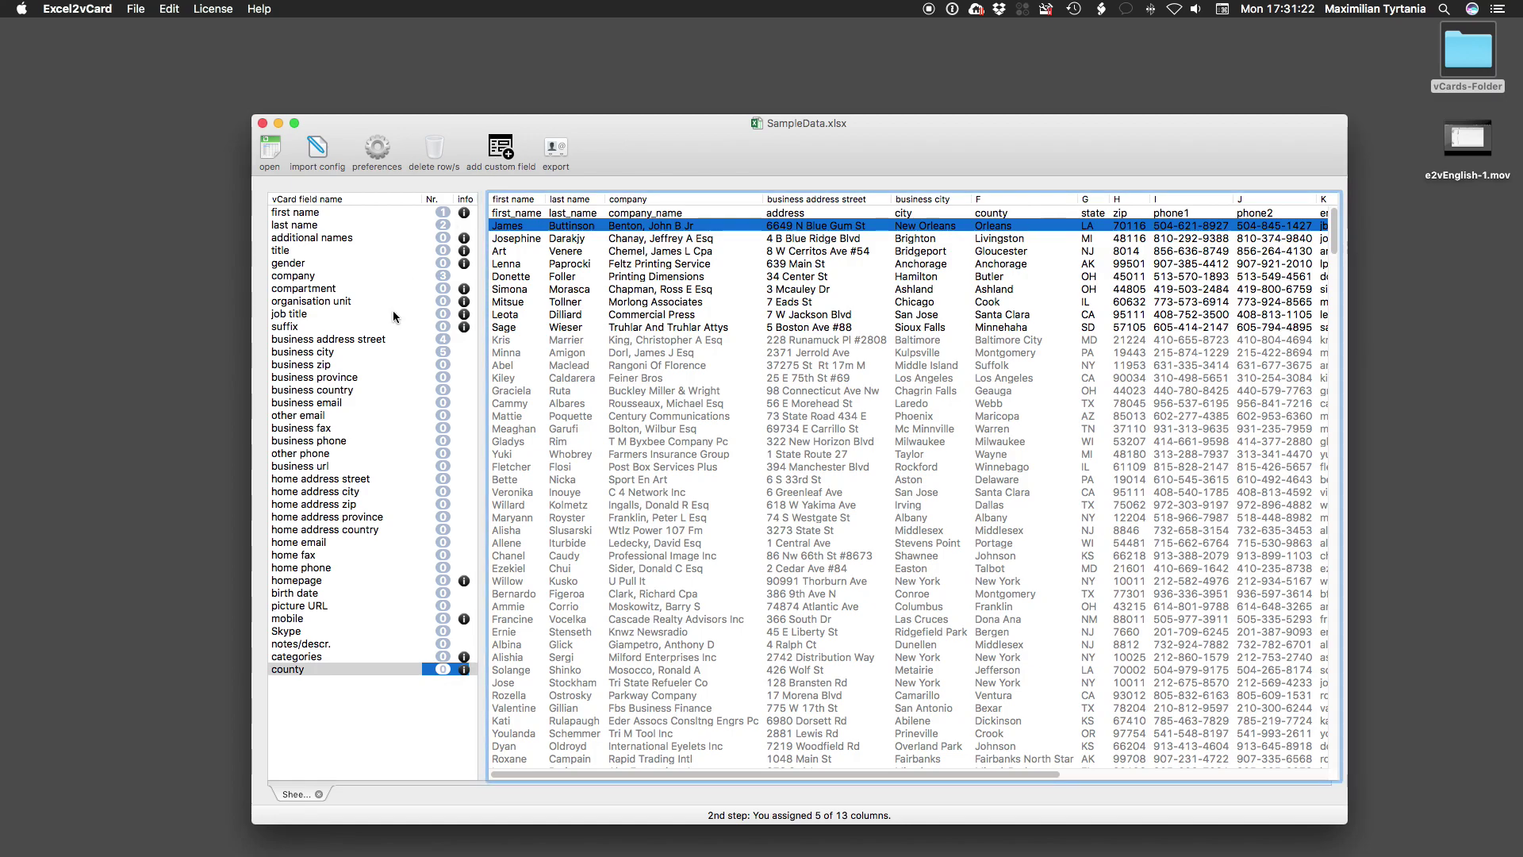
click(288, 669)
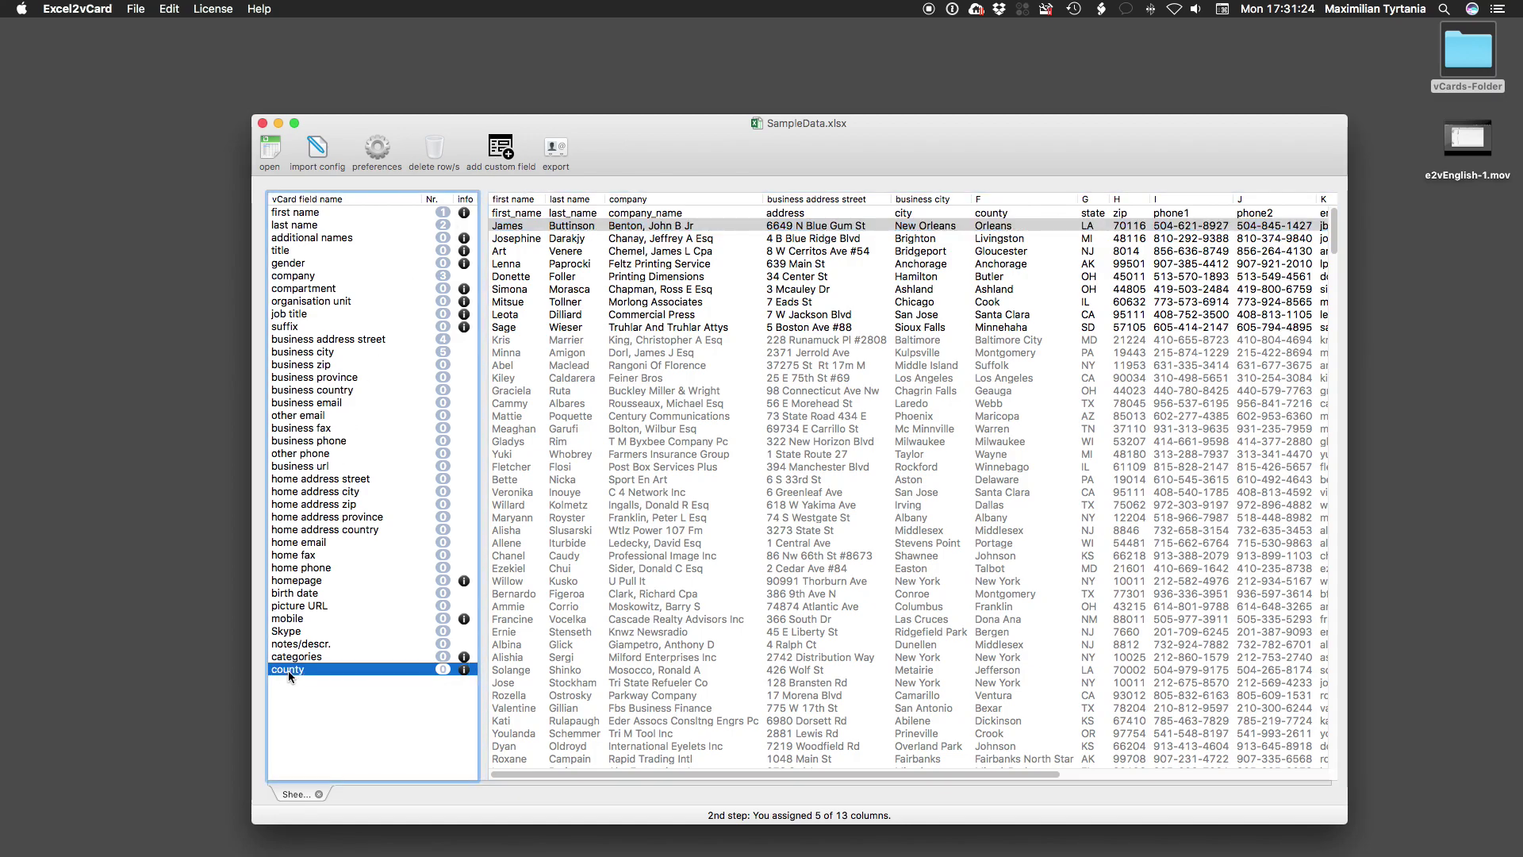
click(288, 669)
Map business province, business zip and business phone to the state, zip and phone1 columns
click(292, 377)
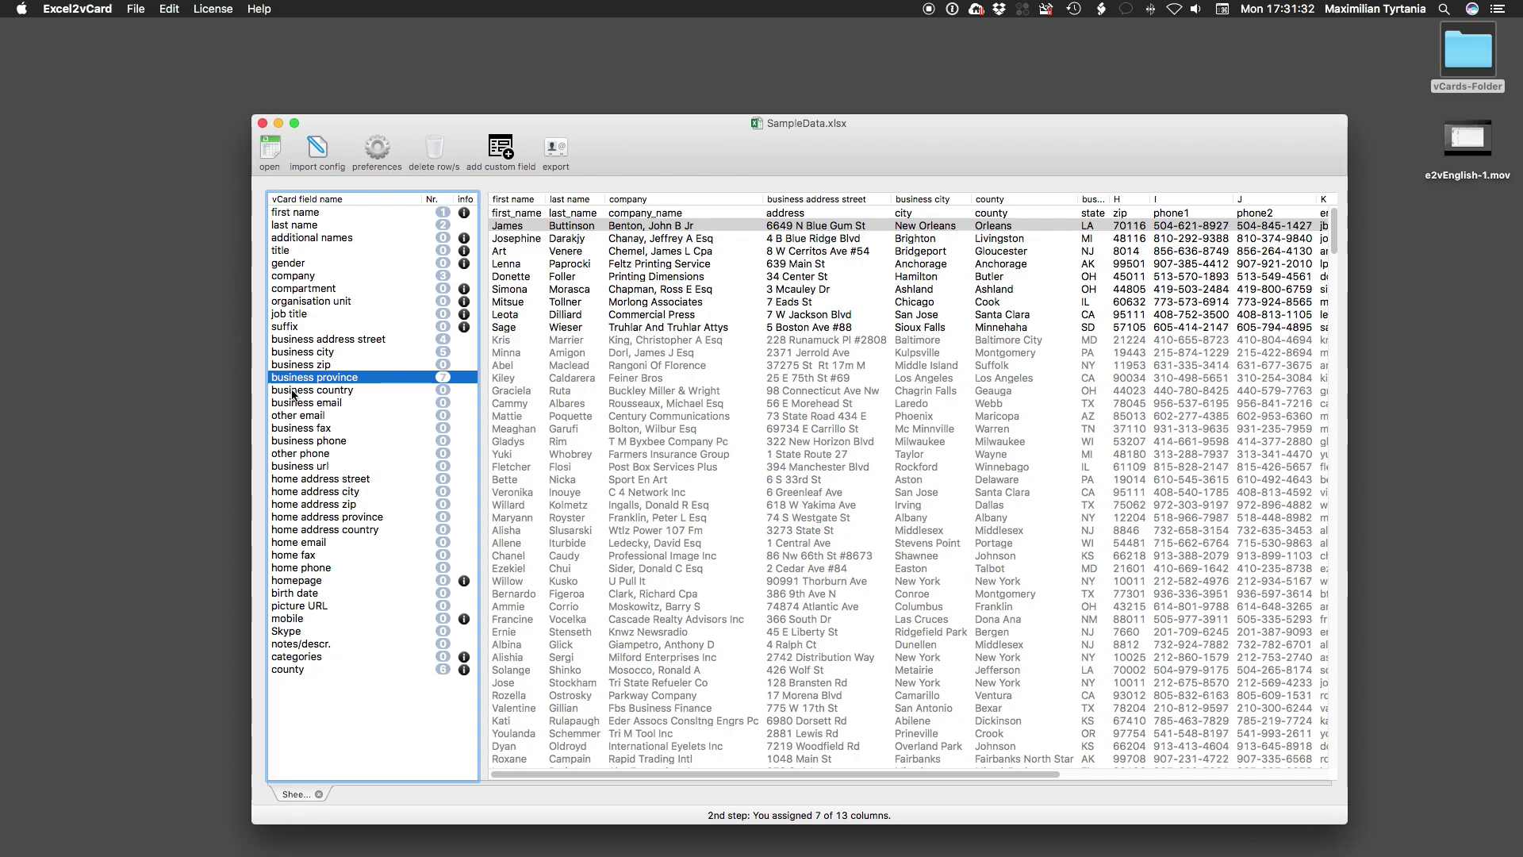
click(294, 367)
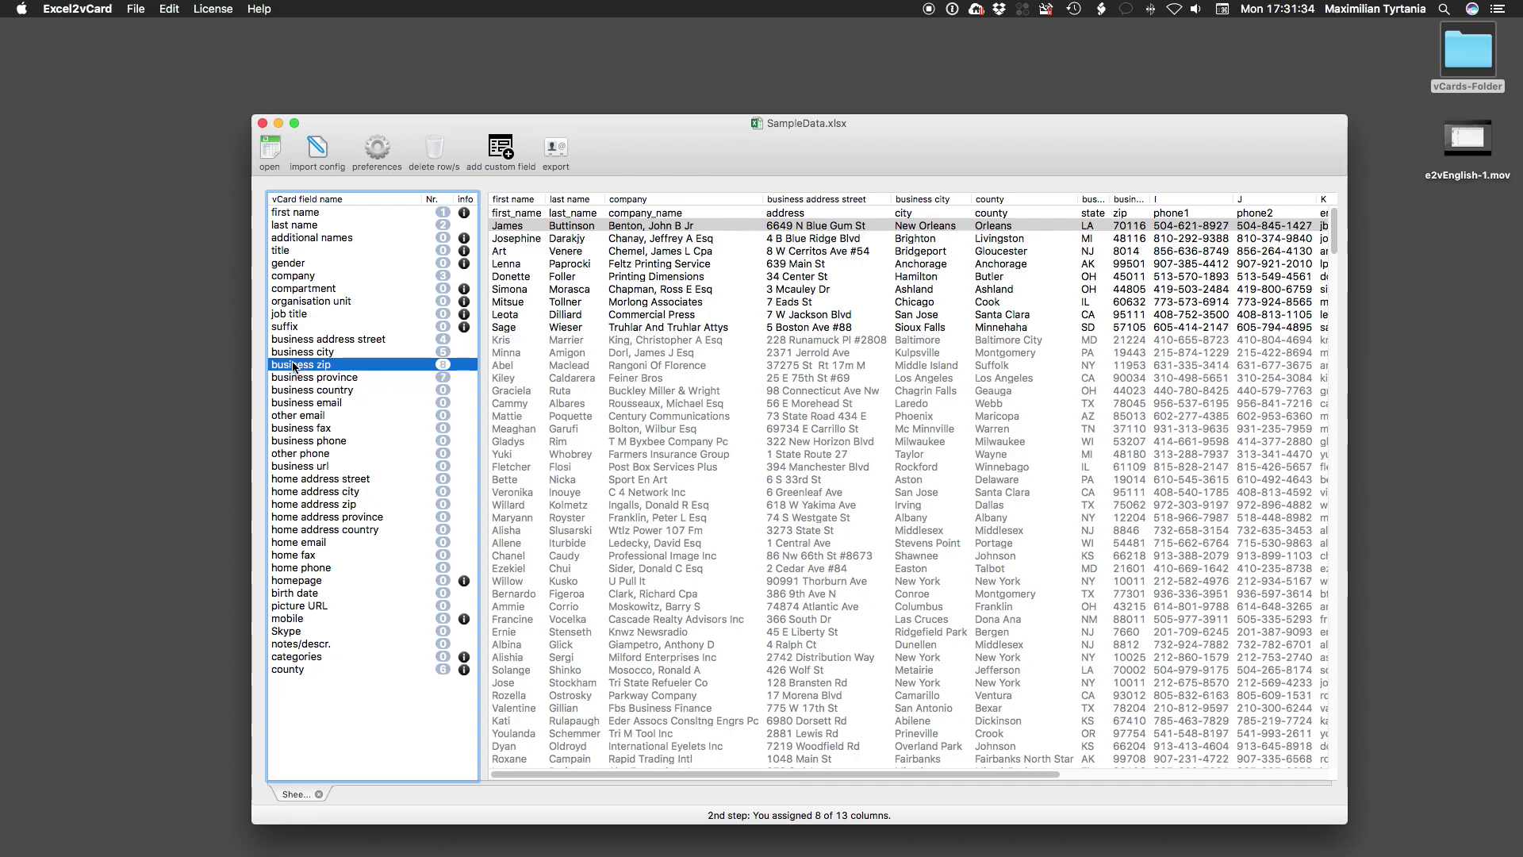
click(290, 443)
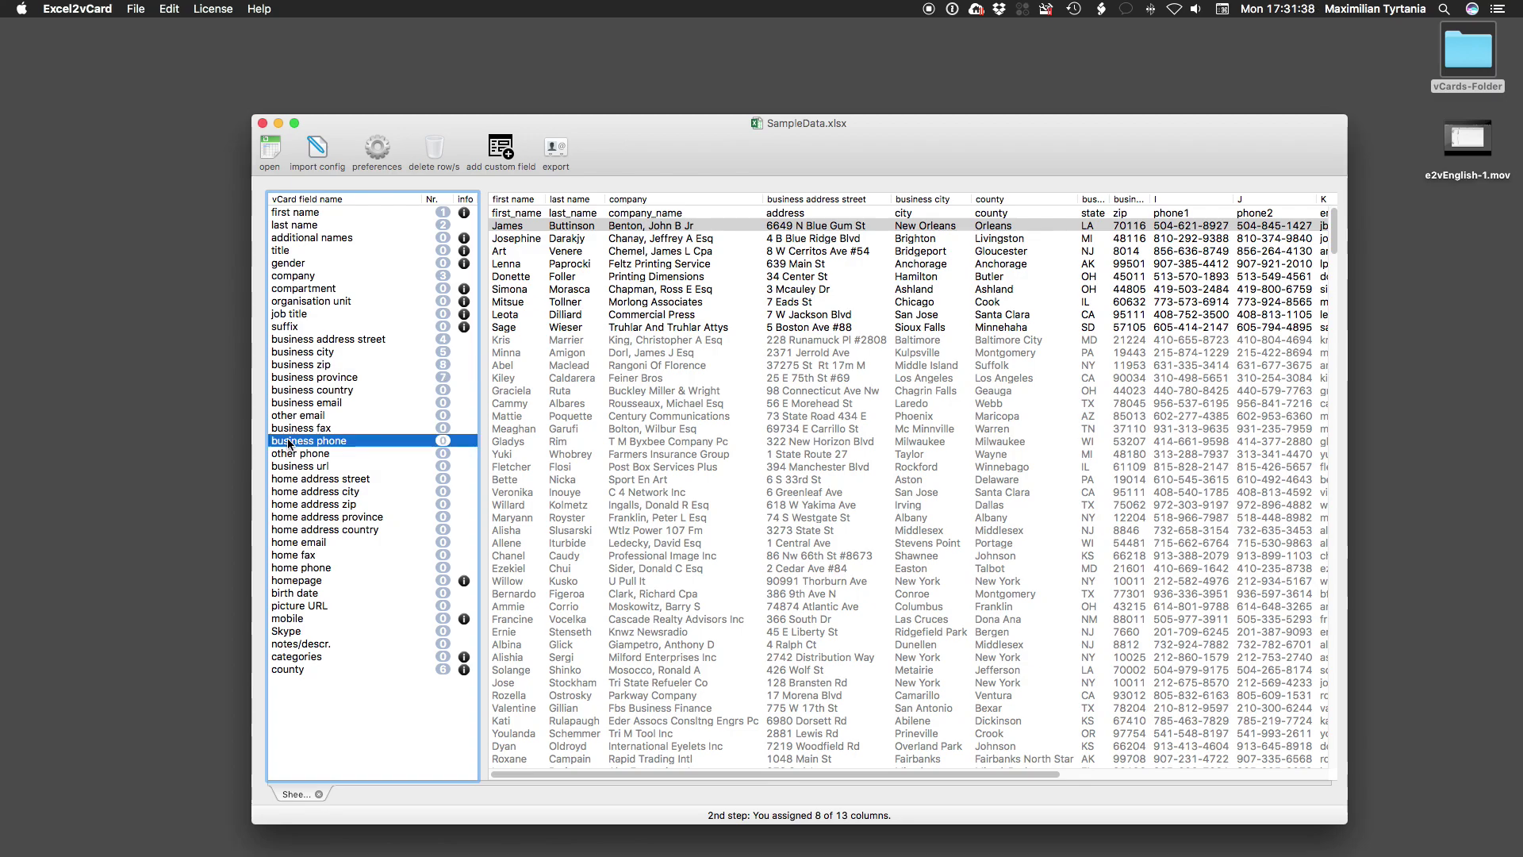
click(290, 445)
Create a custom field named 'phone 2' and pick it for the phone2 column J
click(507, 149)
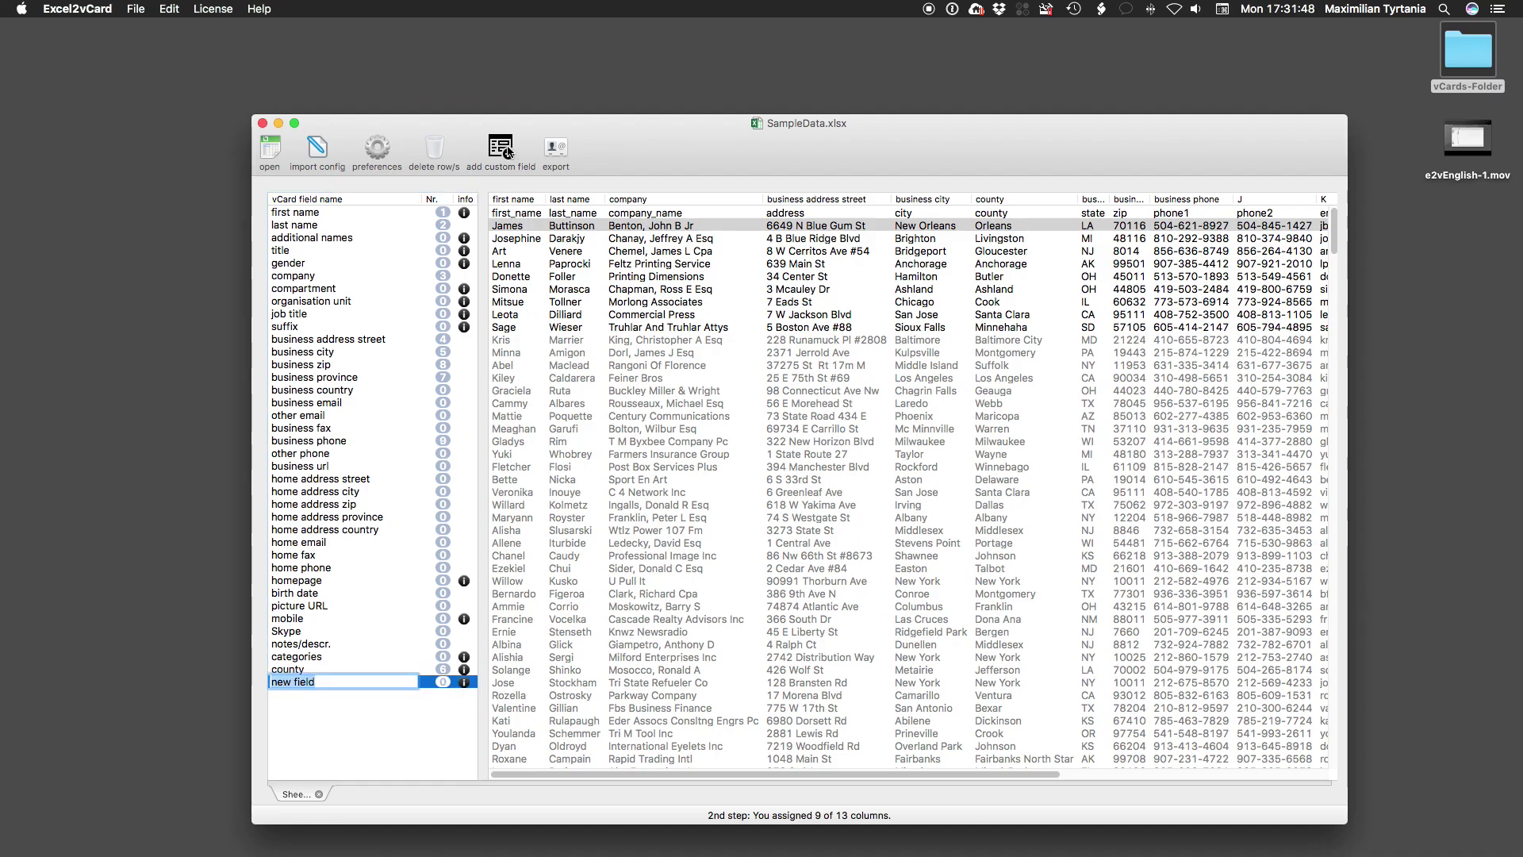
text(phone )
text(2)
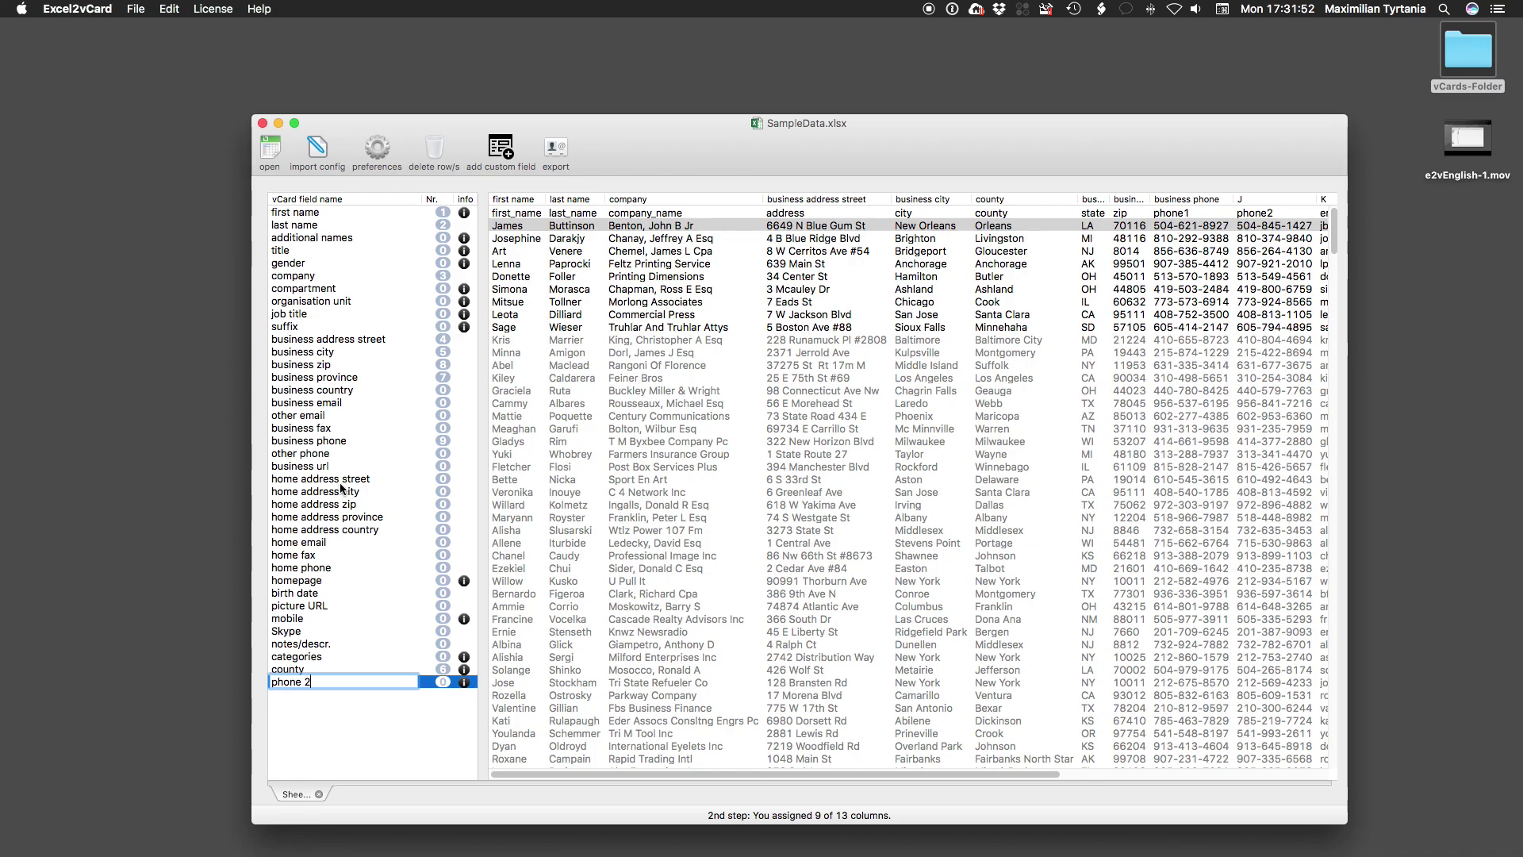
key(Return)
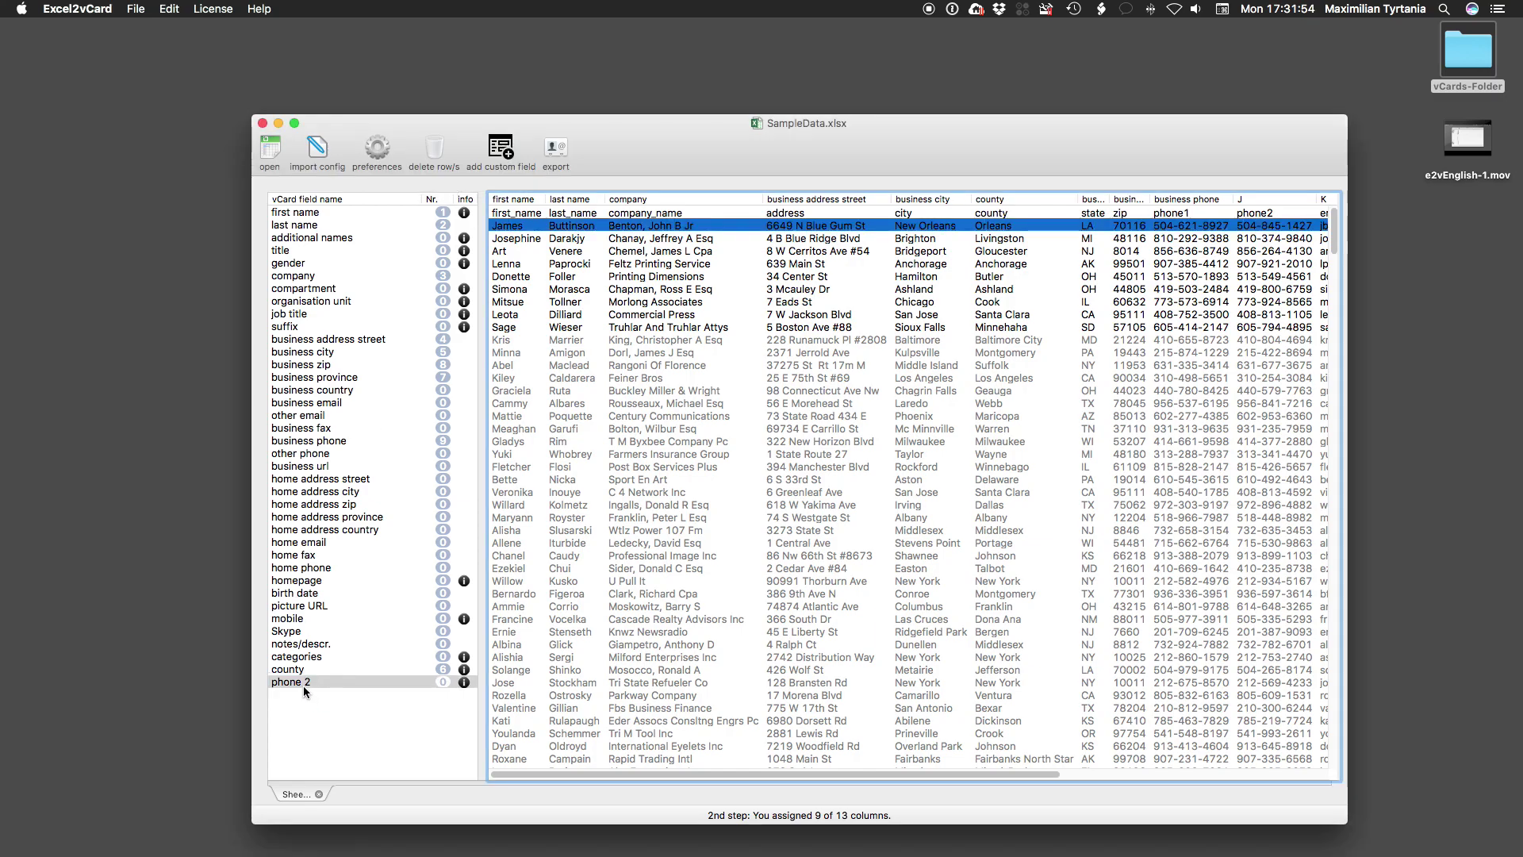
click(303, 686)
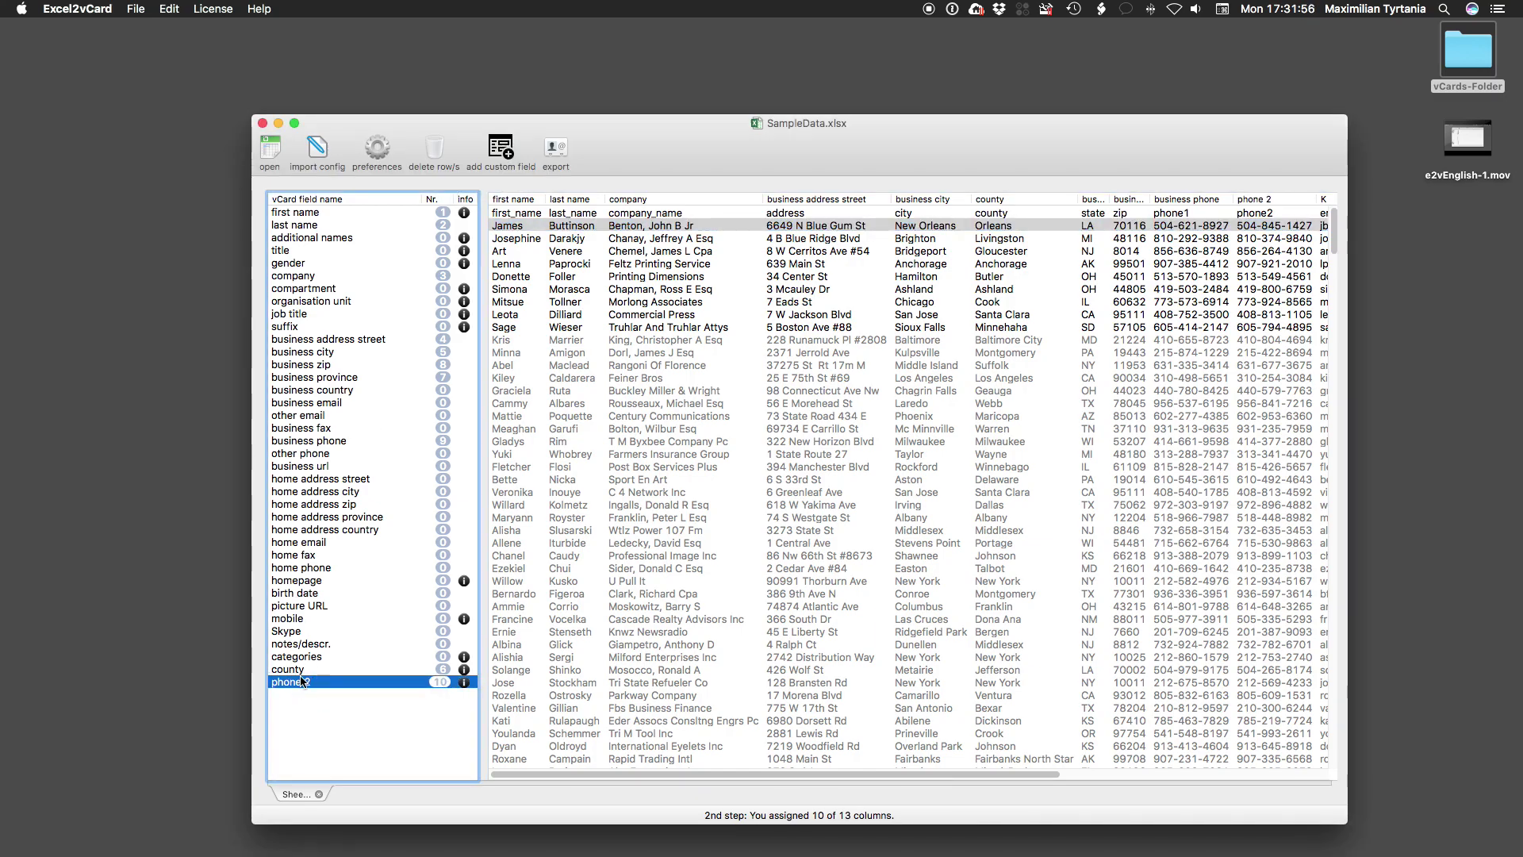
Change the Paprocki row's first name from Lenna to Lena
click(1100, 774)
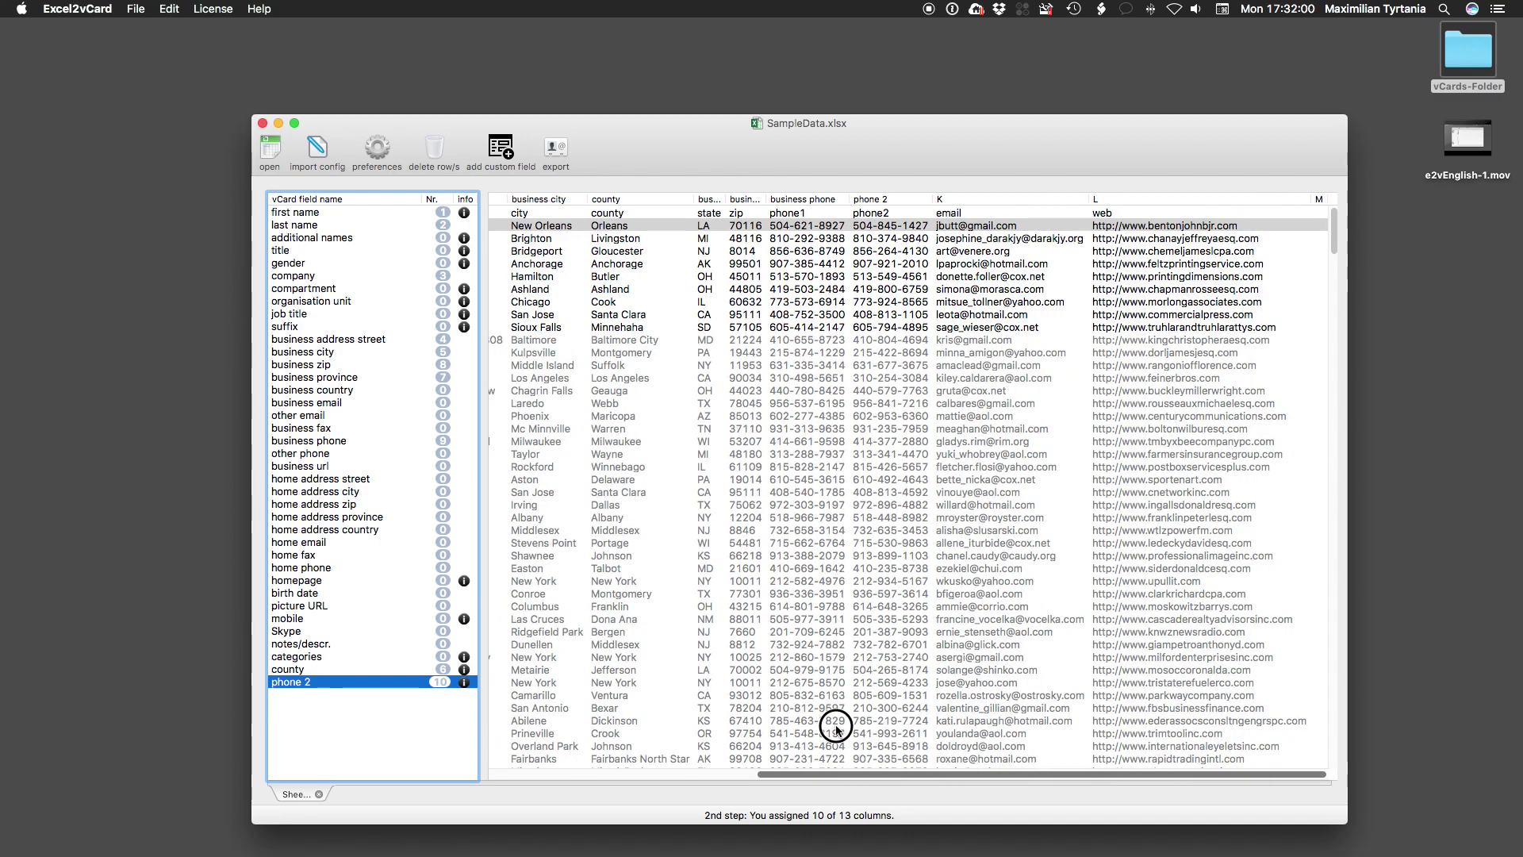
scroll(666, 706, left, 10)
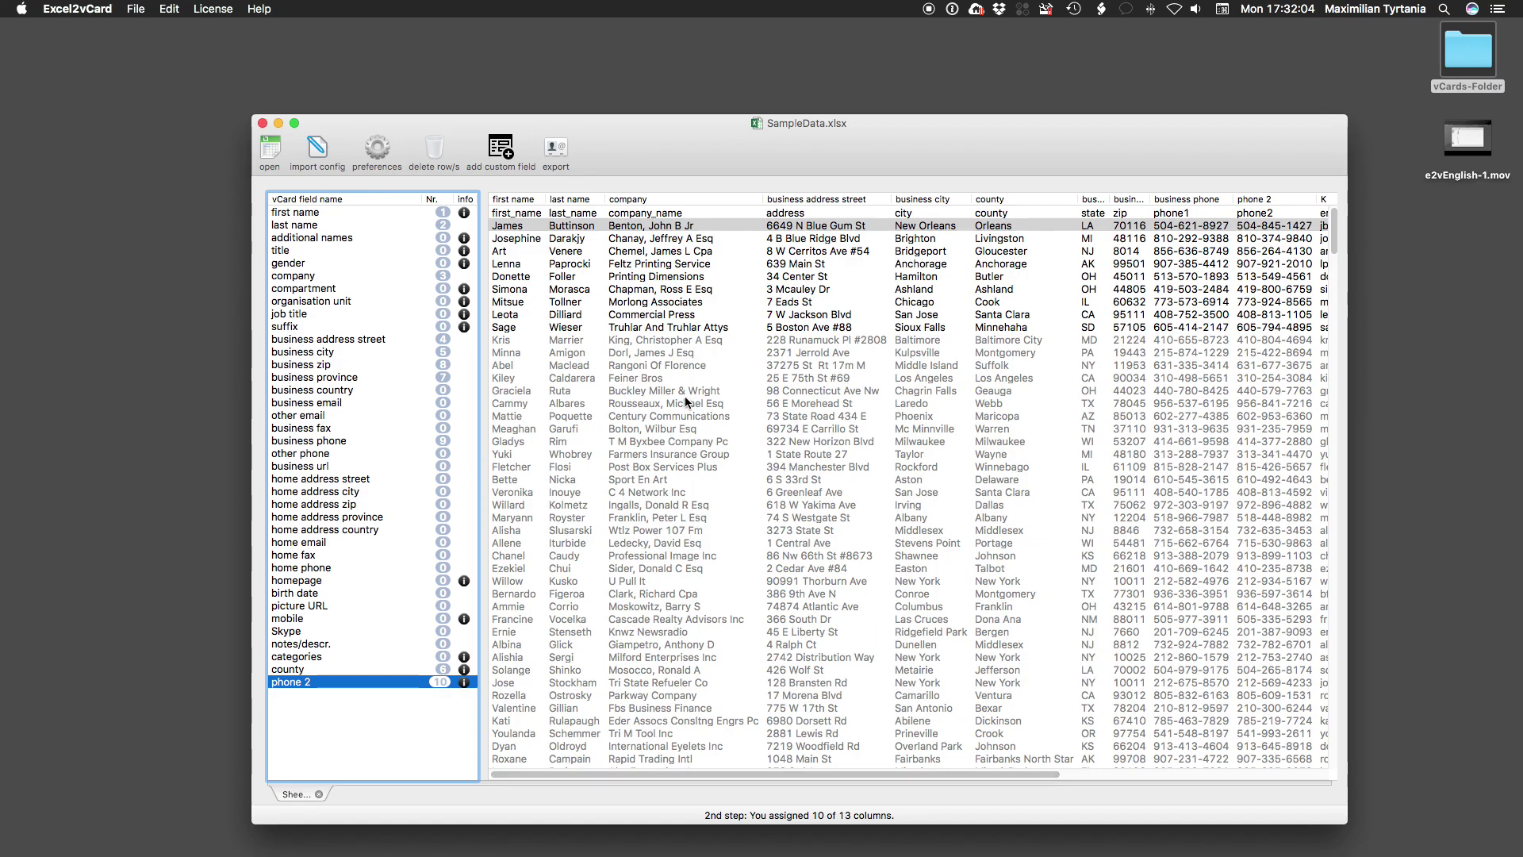
click(575, 268)
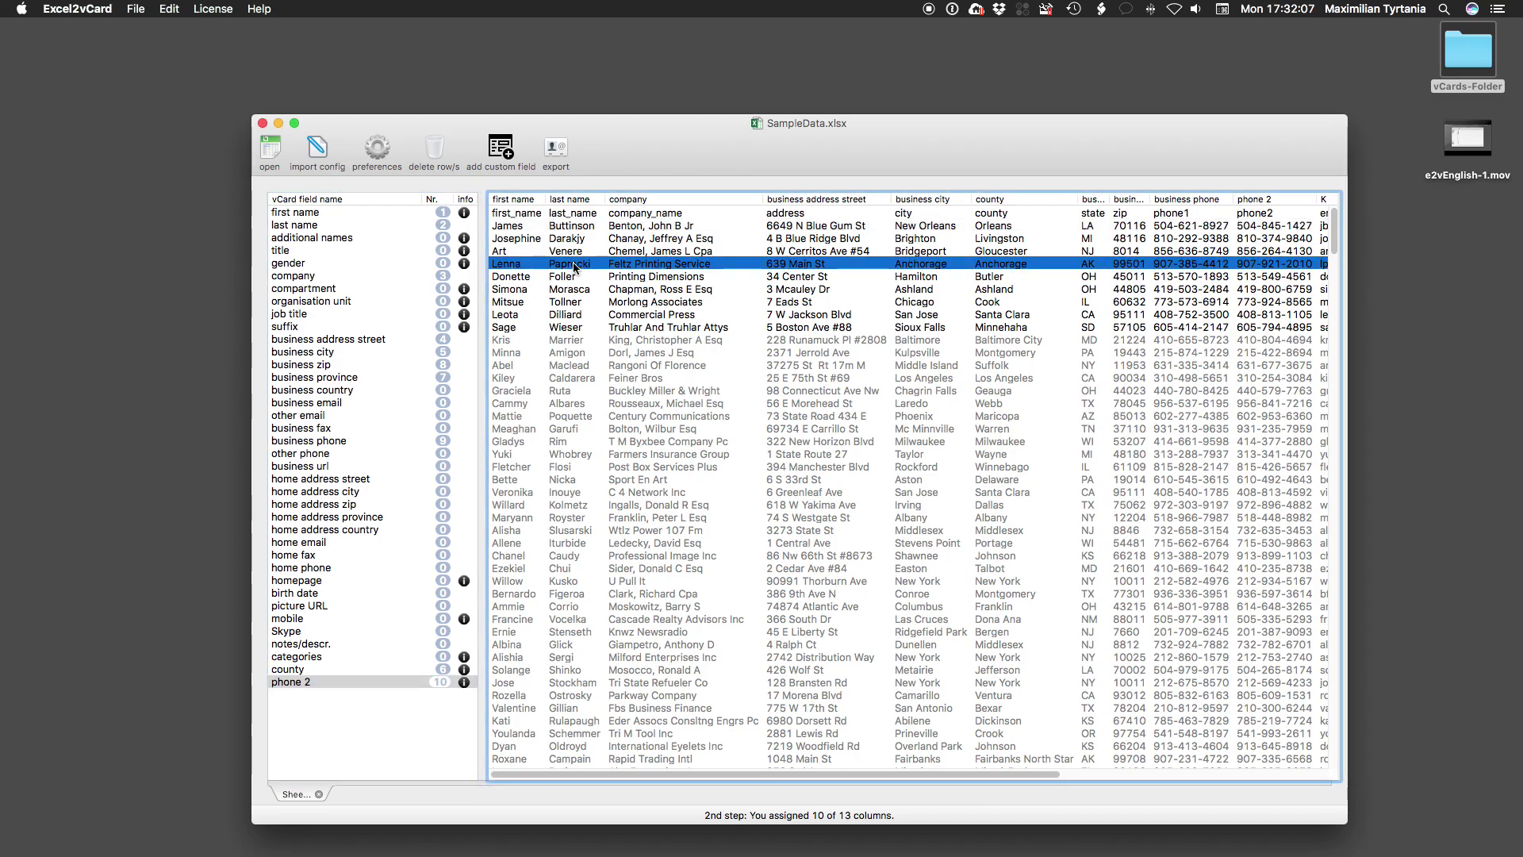
double_click(520, 265)
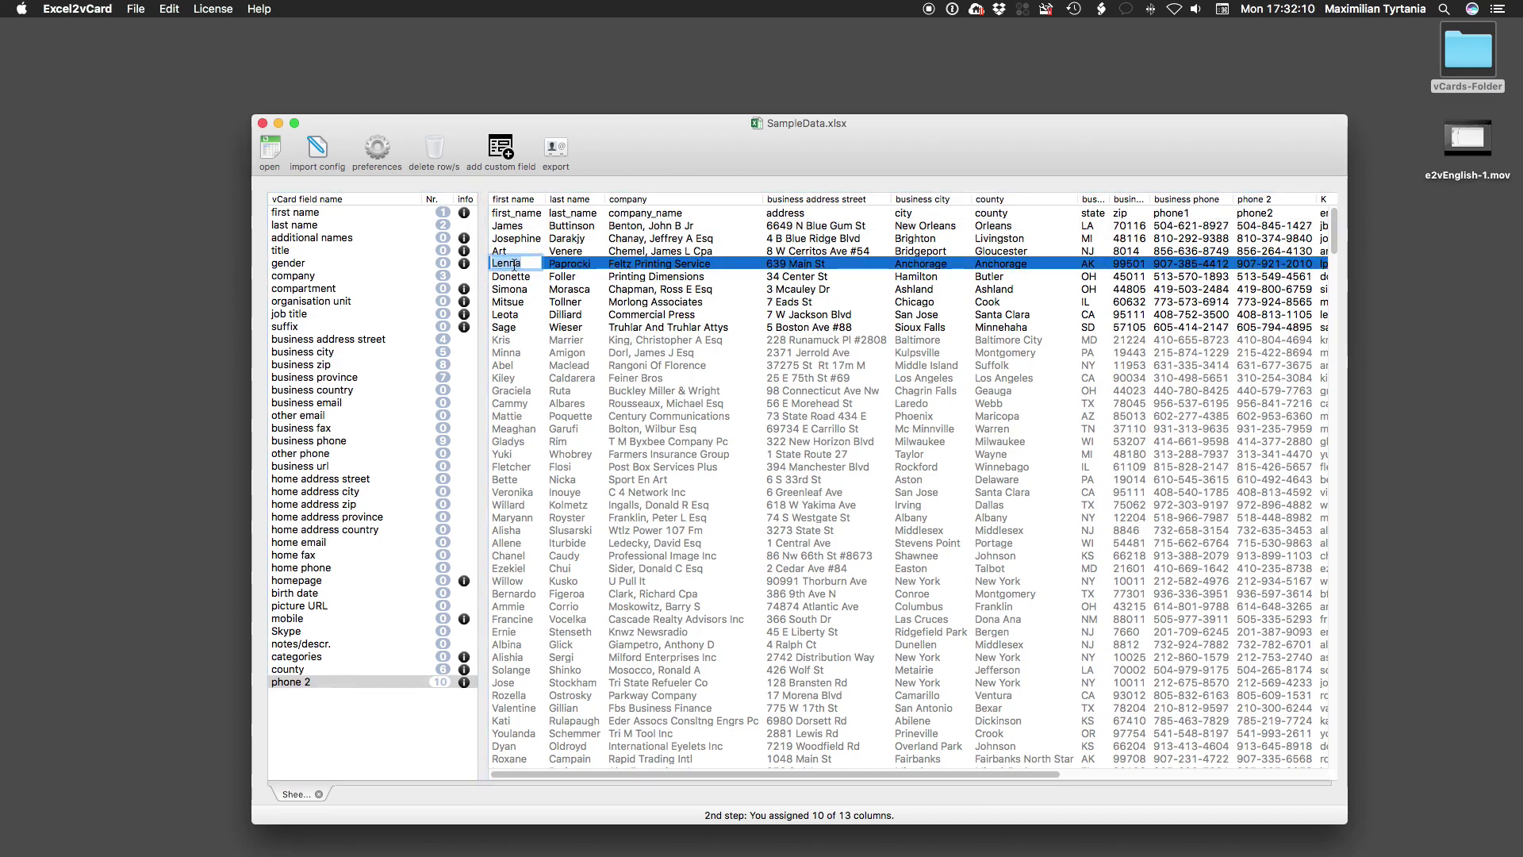
click(515, 263)
key(BackSpace)
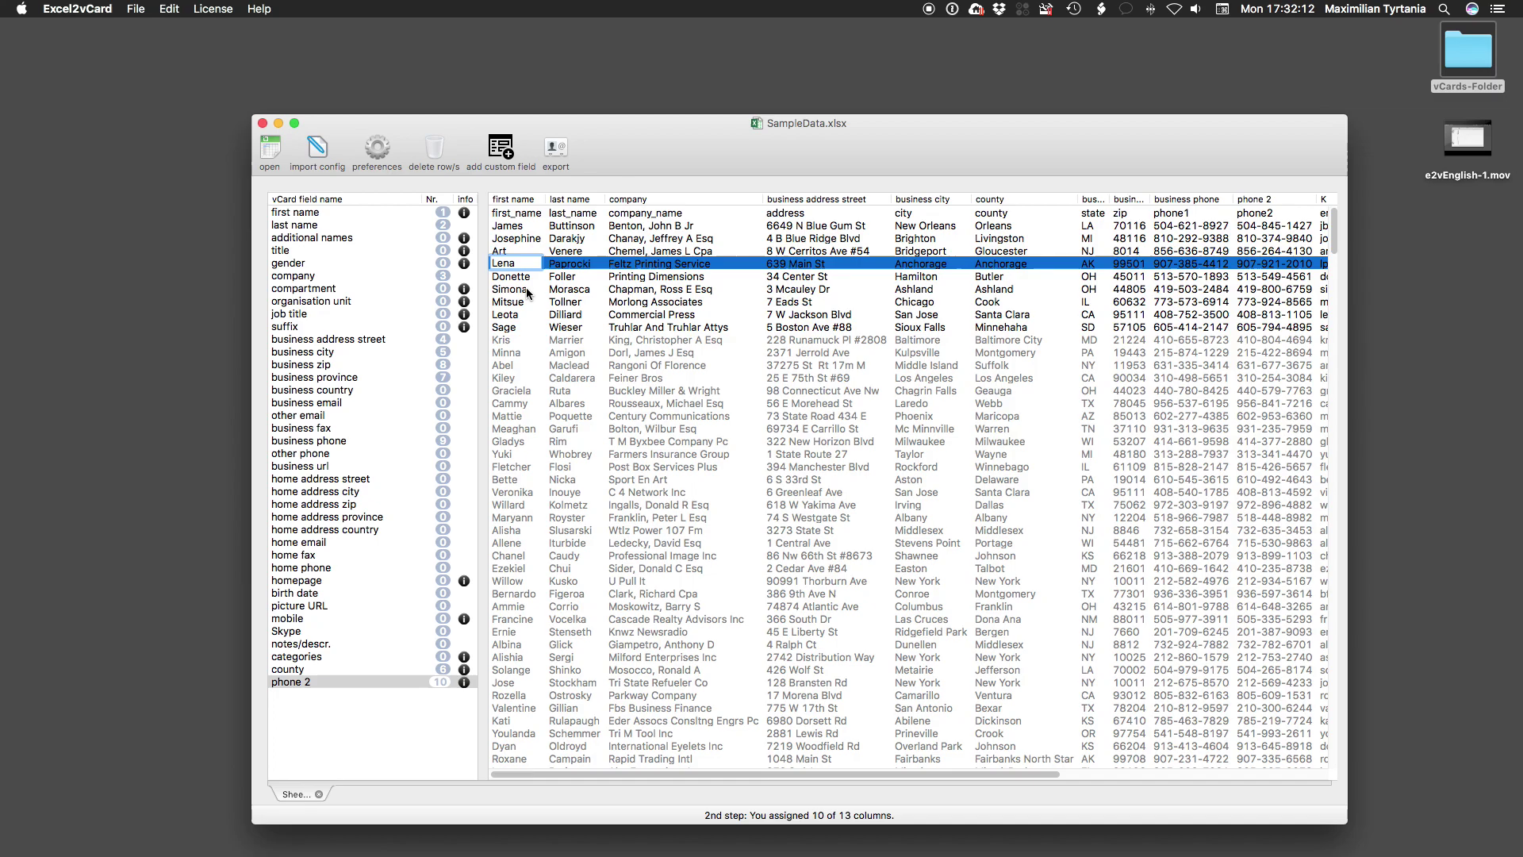
click(527, 282)
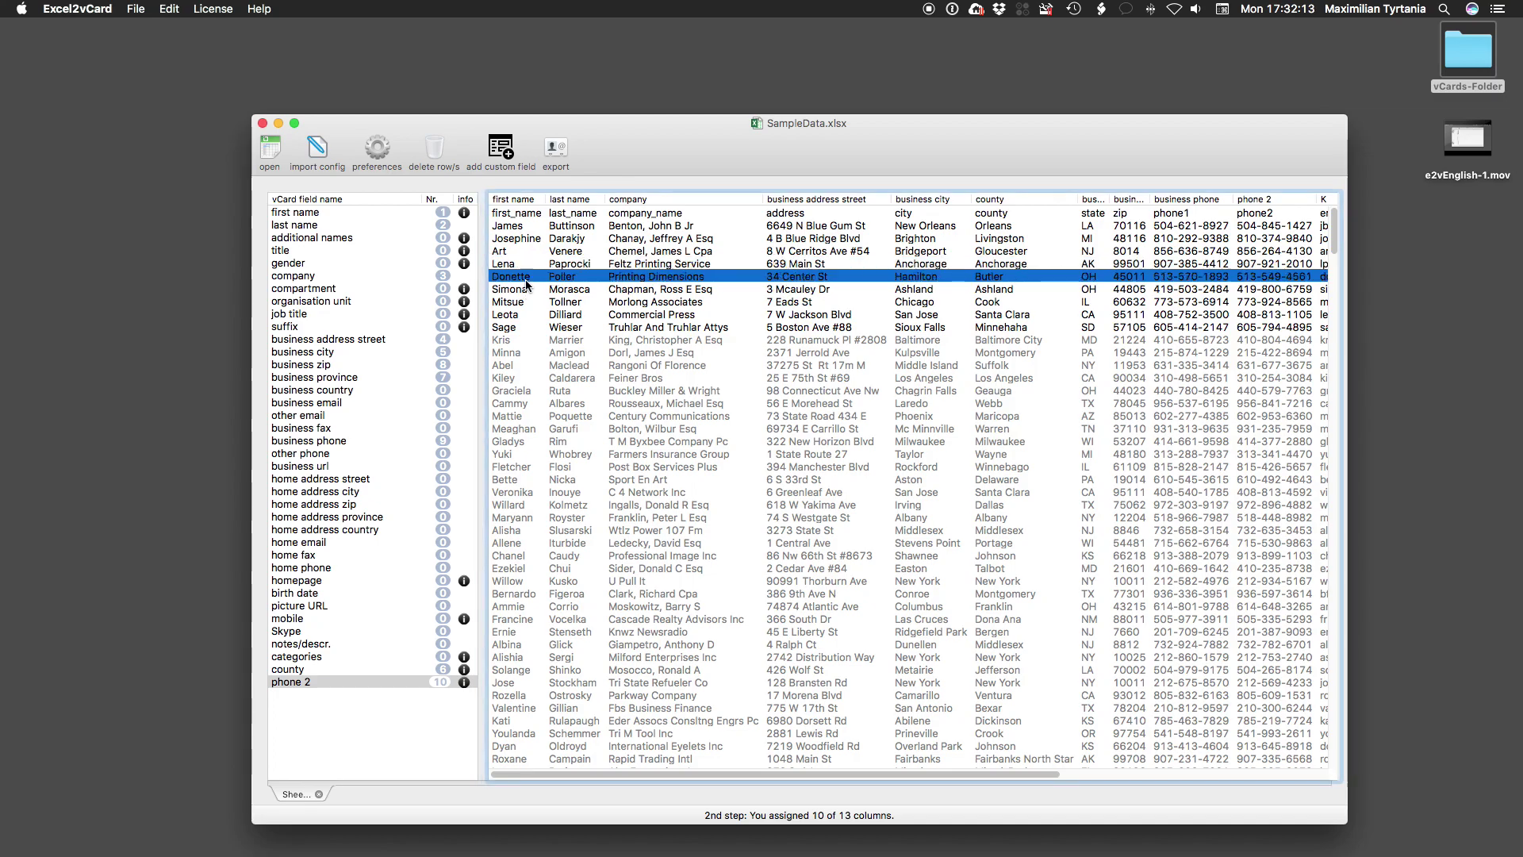
click(571, 269)
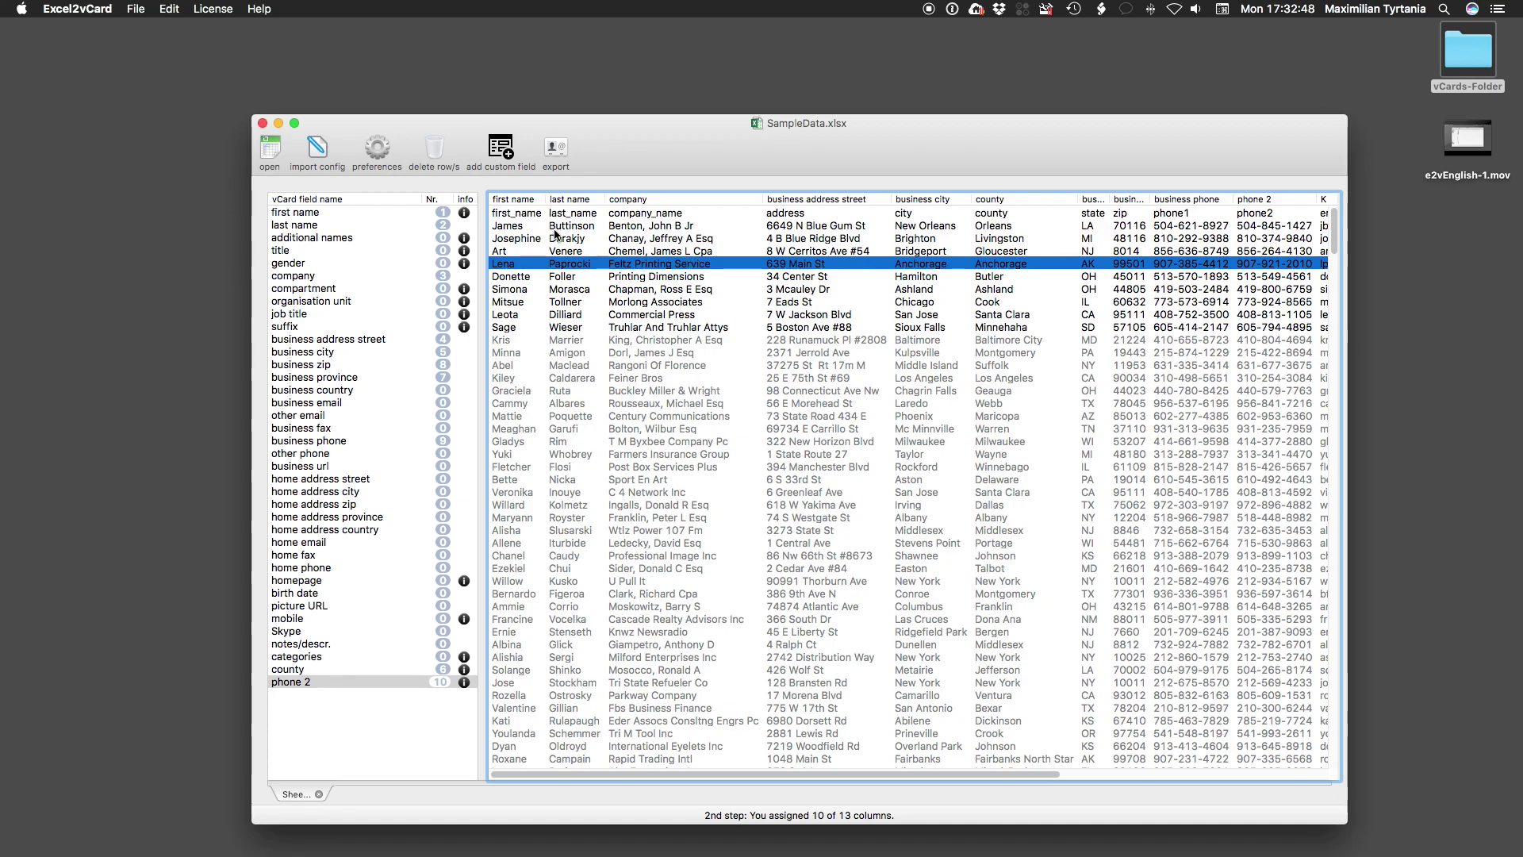
click(464, 212)
click(379, 155)
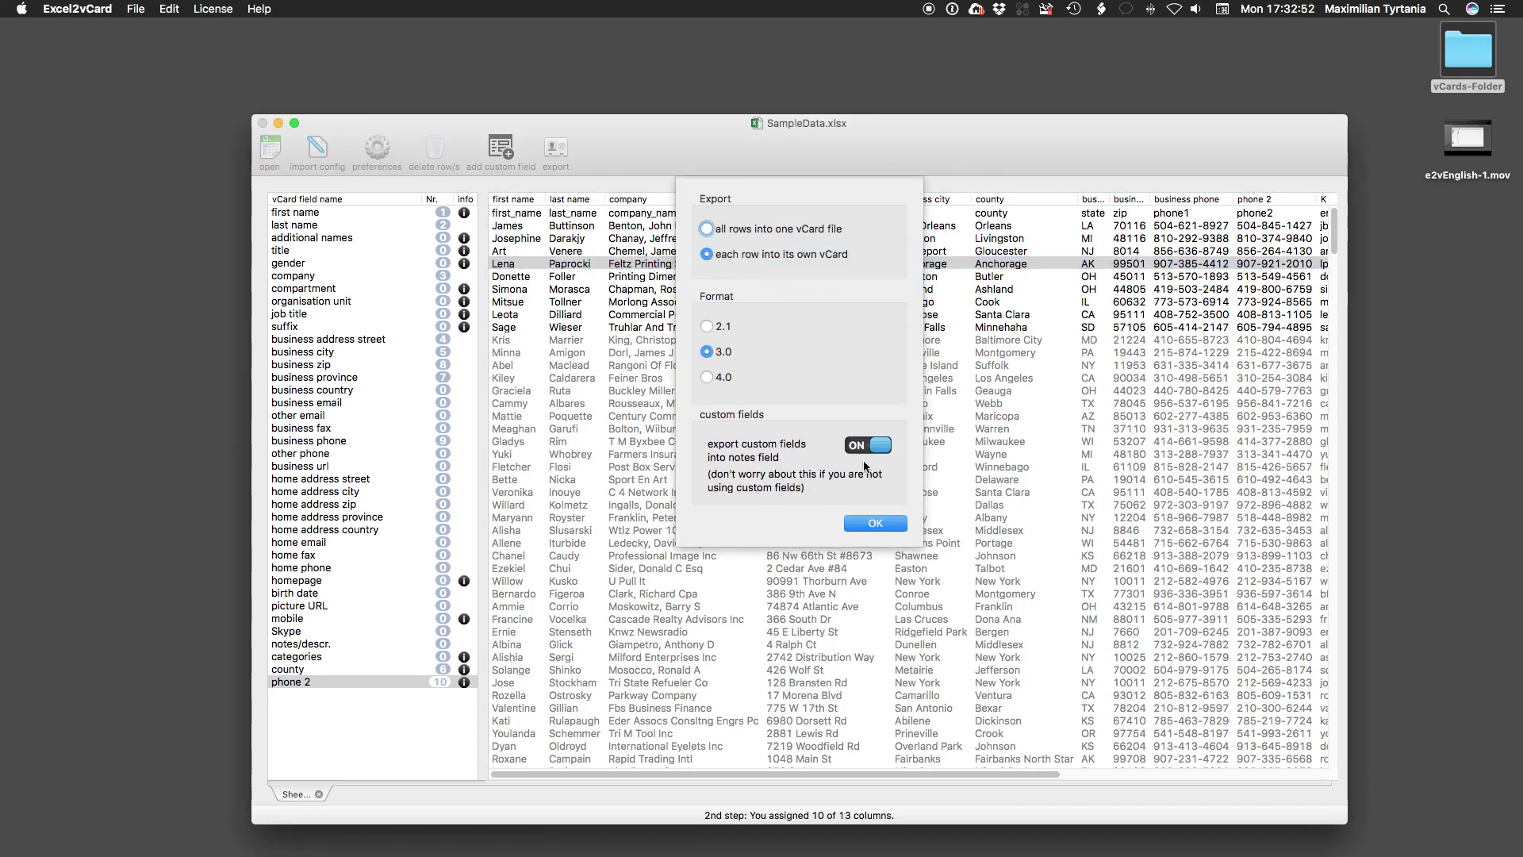
click(879, 449)
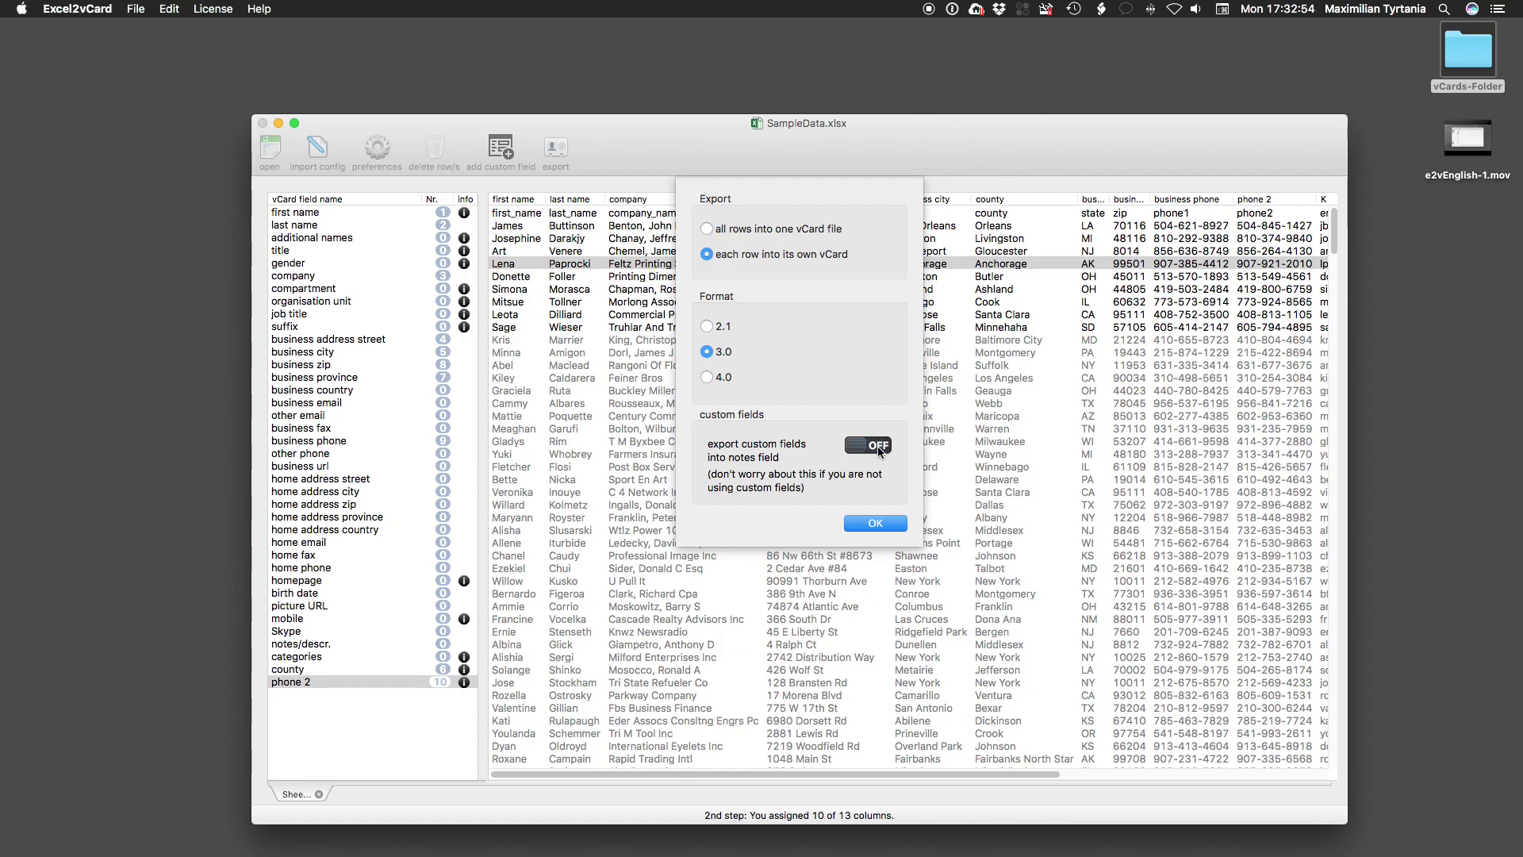
click(879, 449)
Confirm the export settings and start exporting as vCards, postponing the license purchase with Later
click(876, 525)
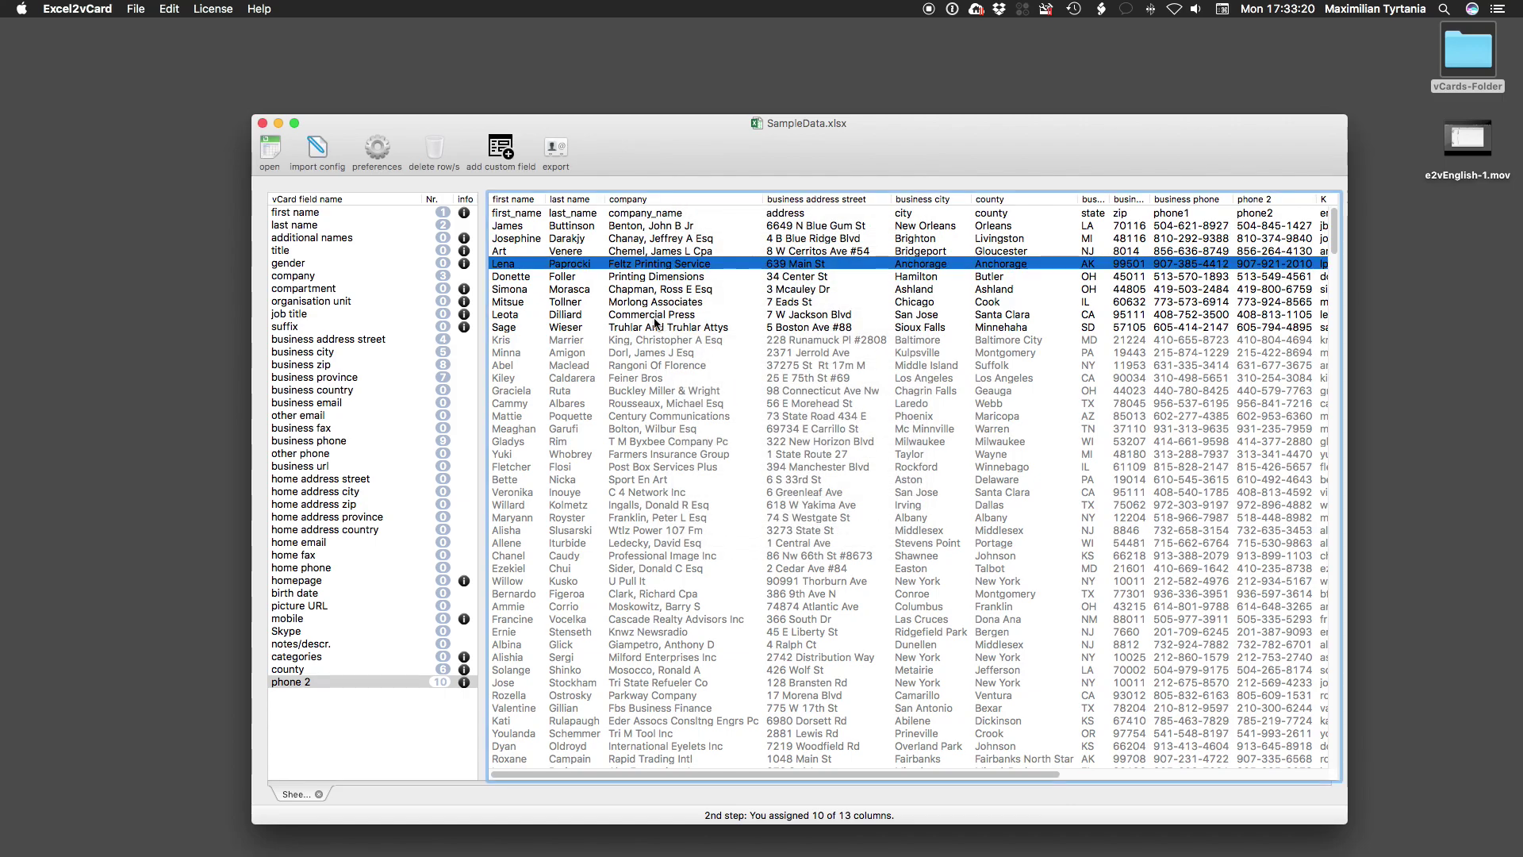
click(557, 153)
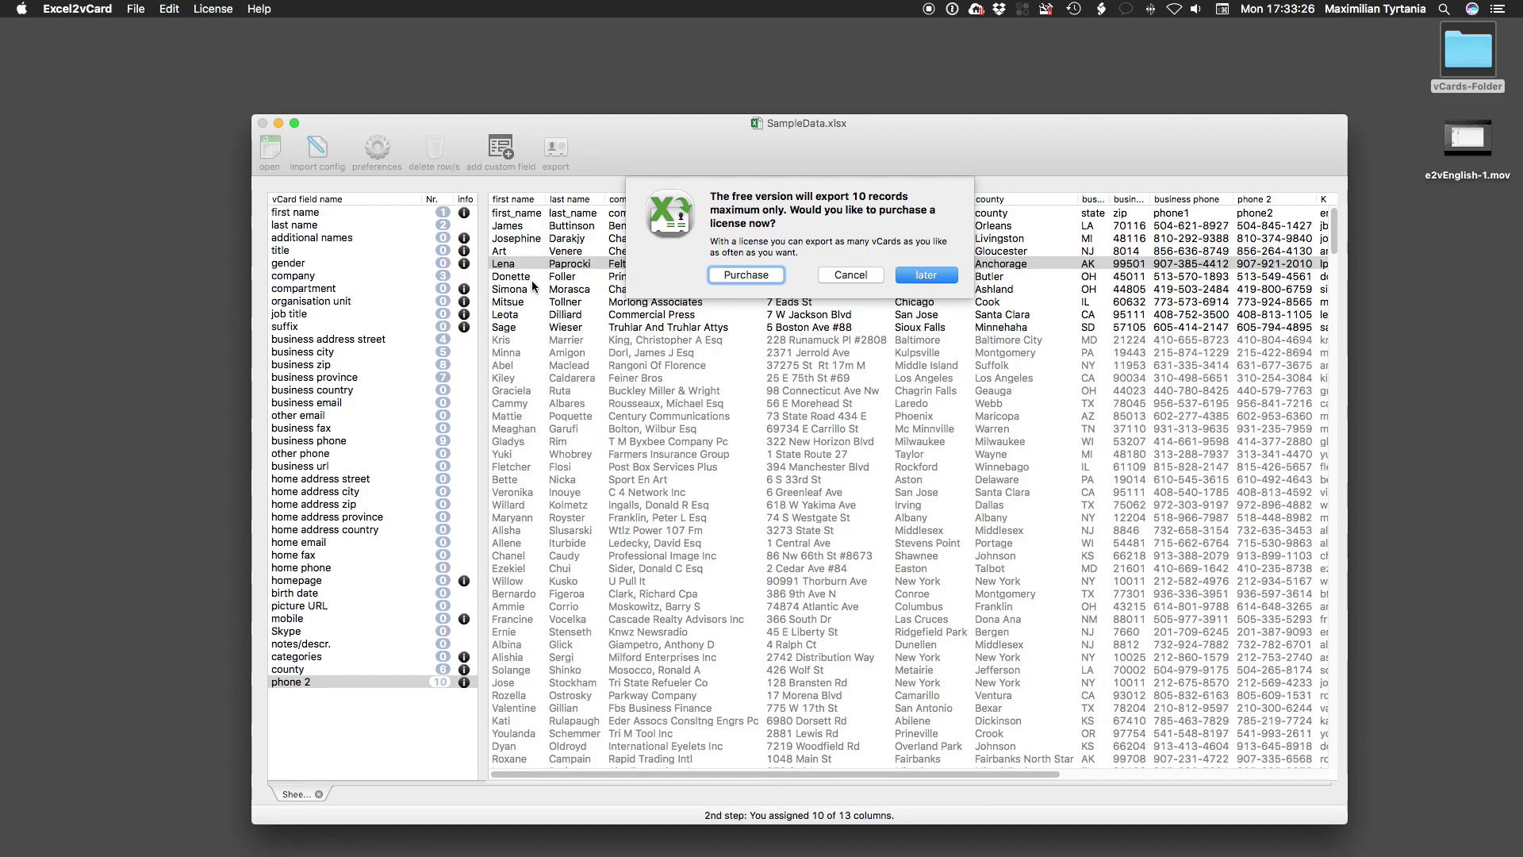
click(926, 275)
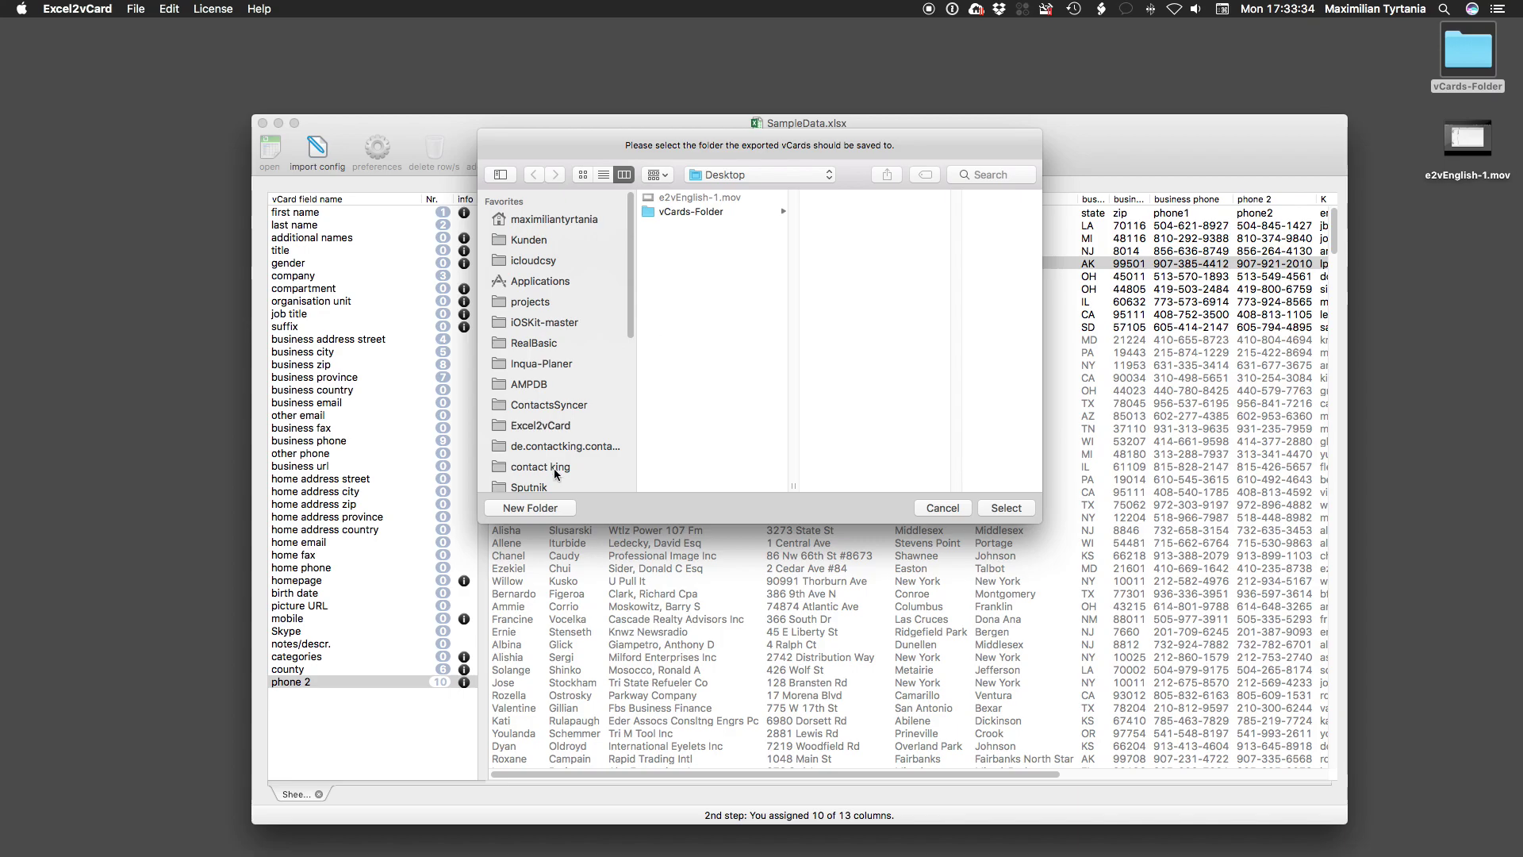
Create a new Desktop folder named vCards2 and choose it as the export destination
click(547, 510)
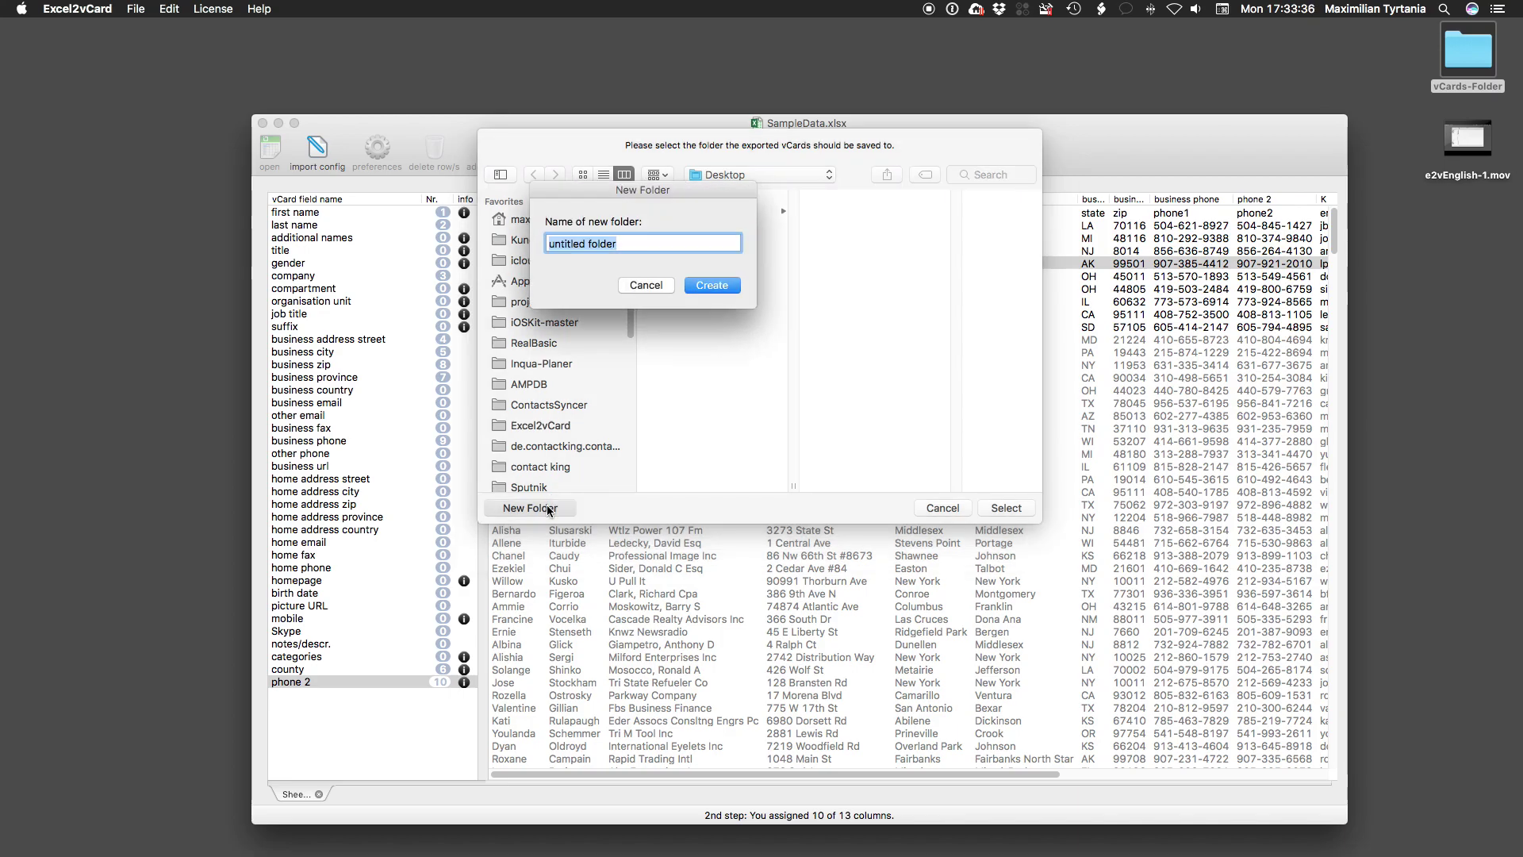
text(vCards2)
key(Return)
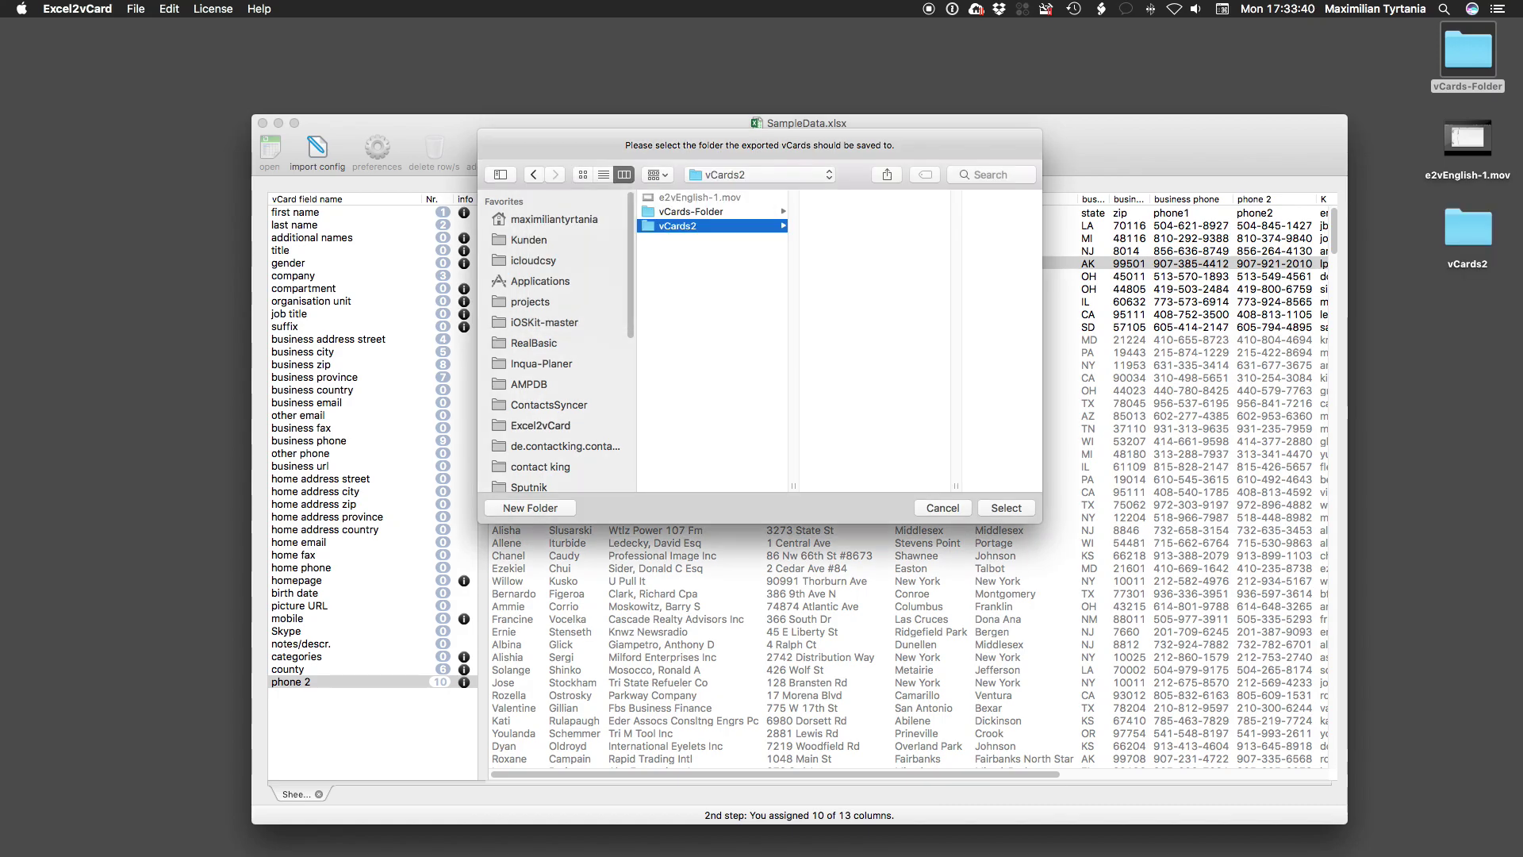
click(1006, 505)
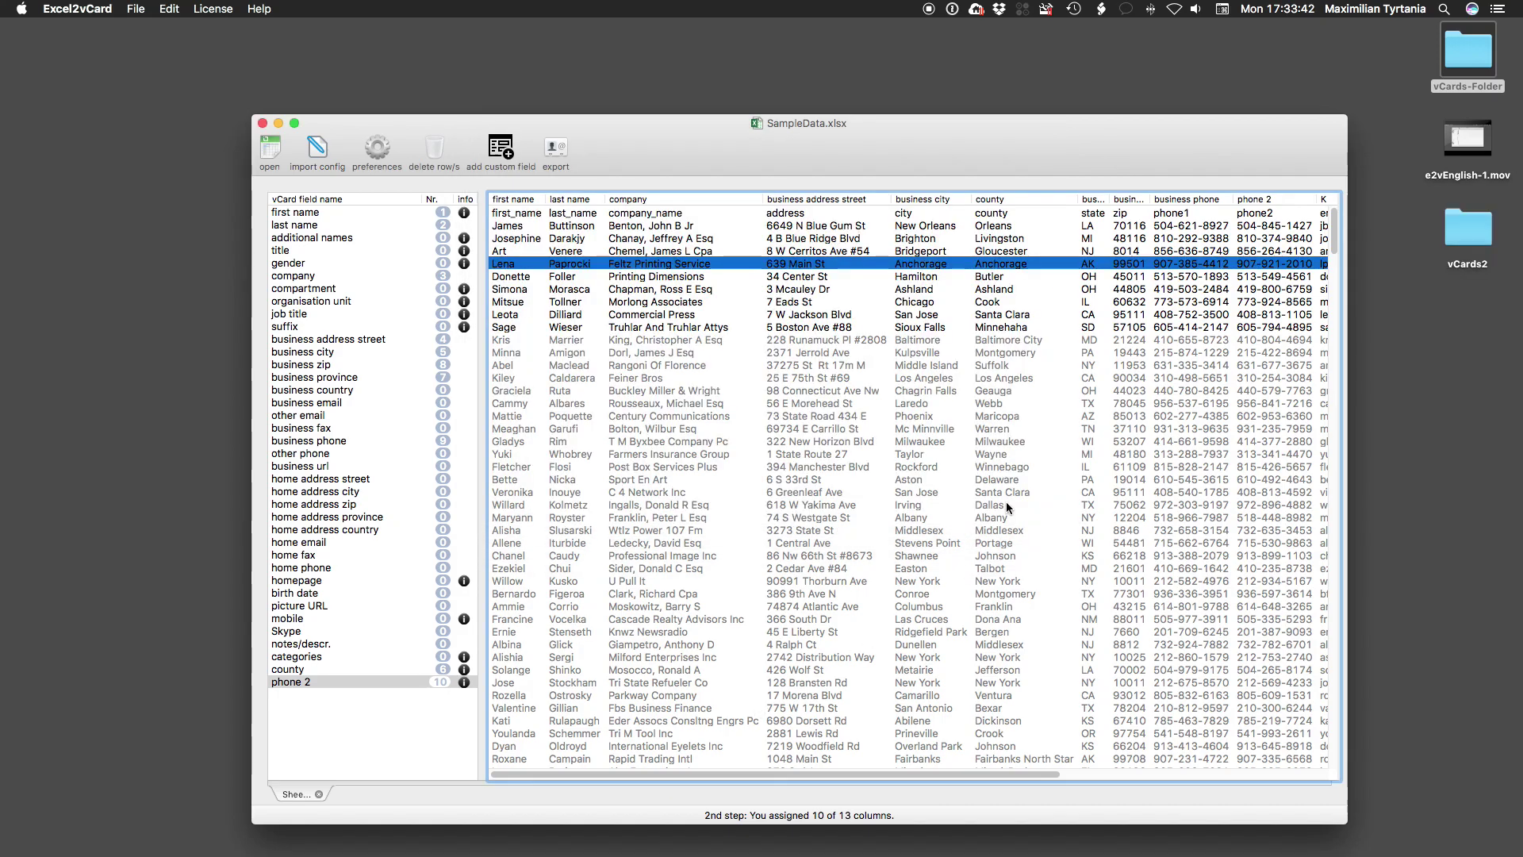
Open the vCards2 folder and open Lena_Paprocki.vcf in Contacts
double_click(1467, 229)
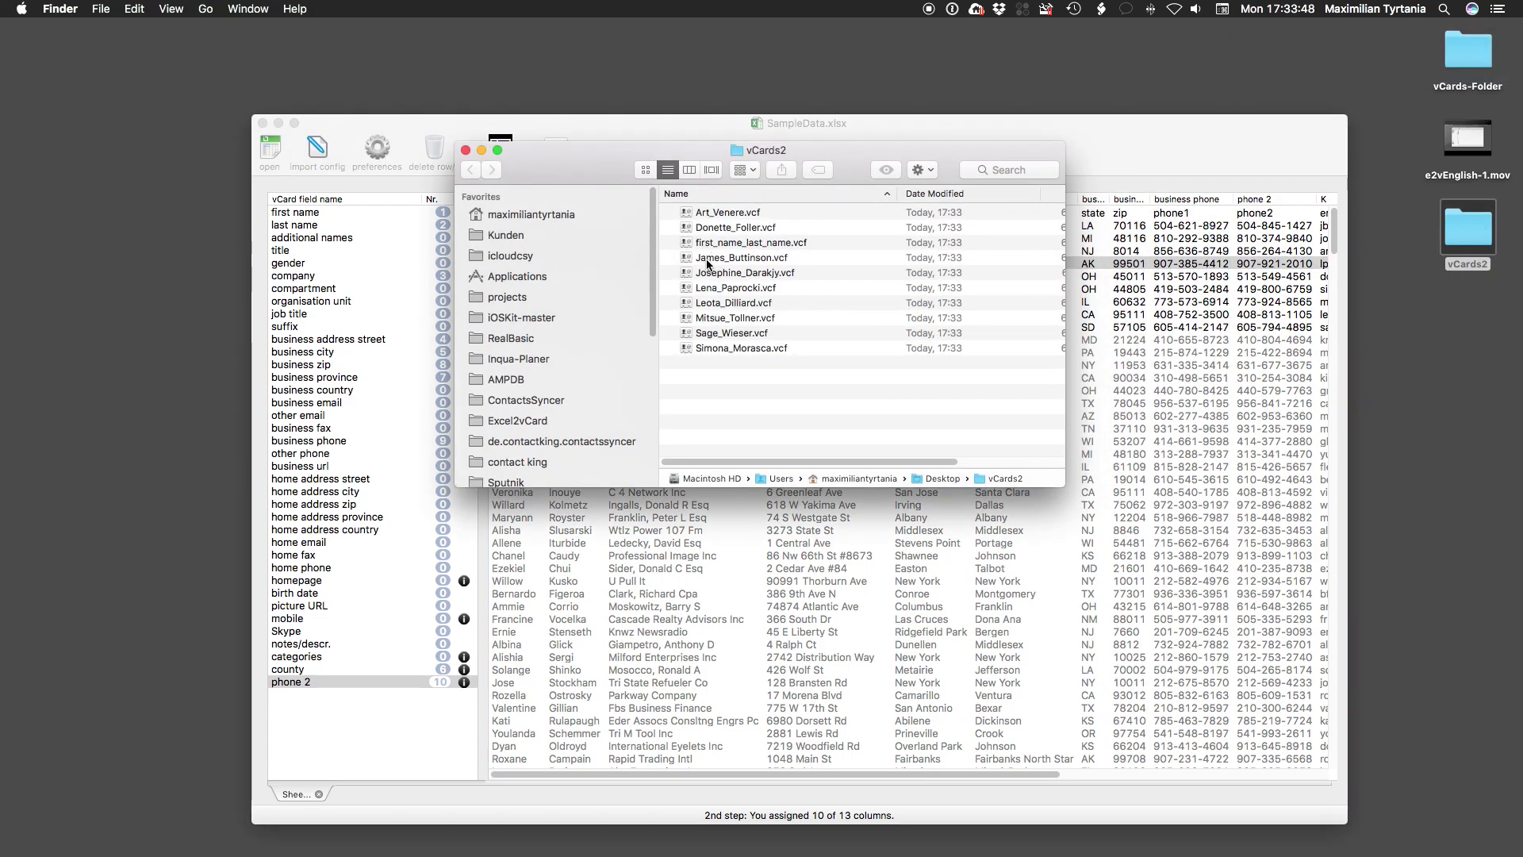
click(709, 289)
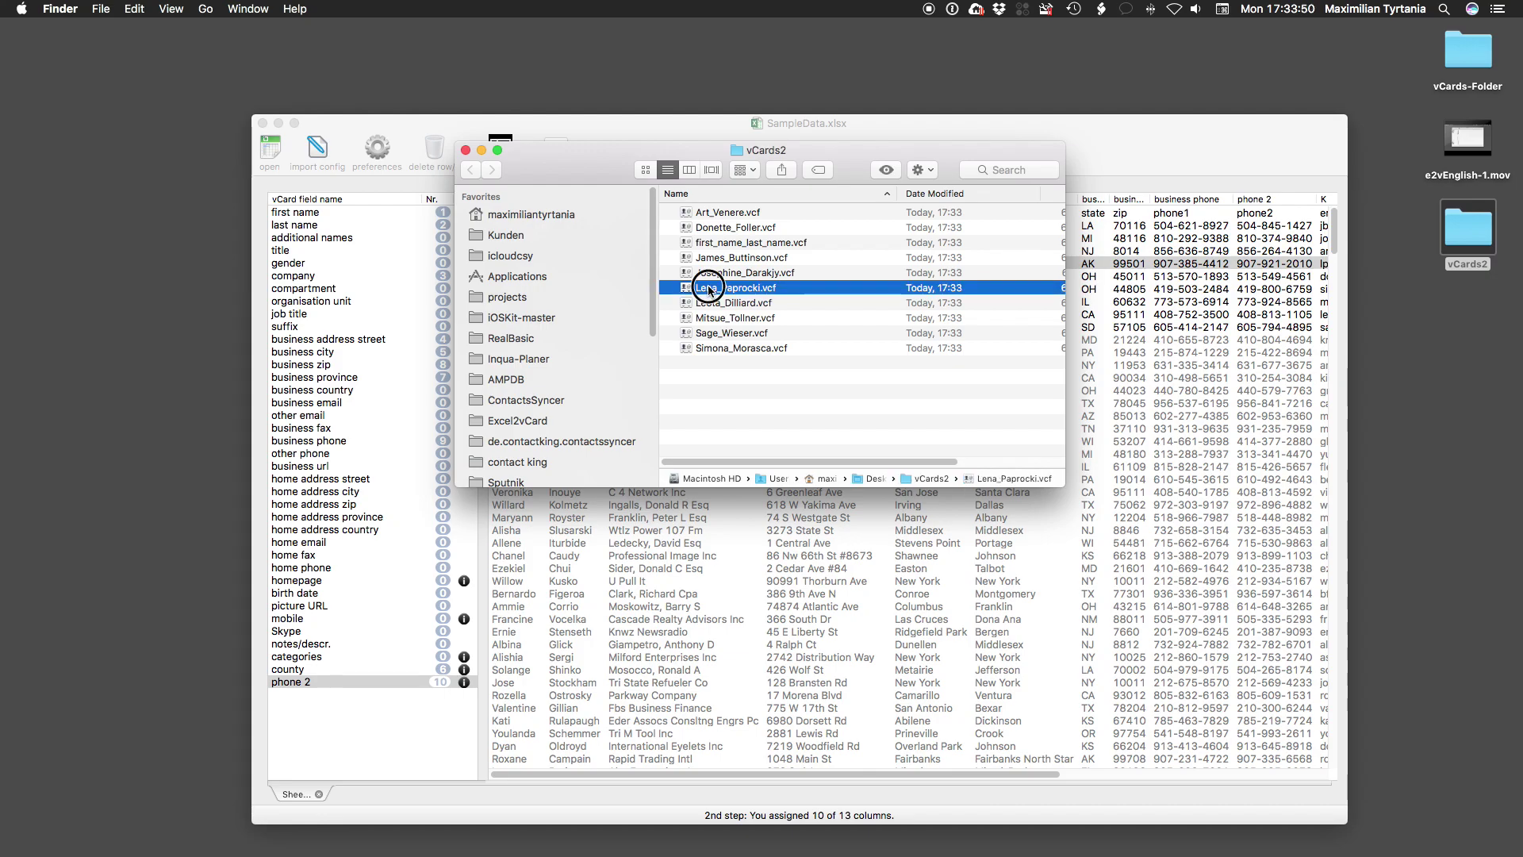
double_click(709, 289)
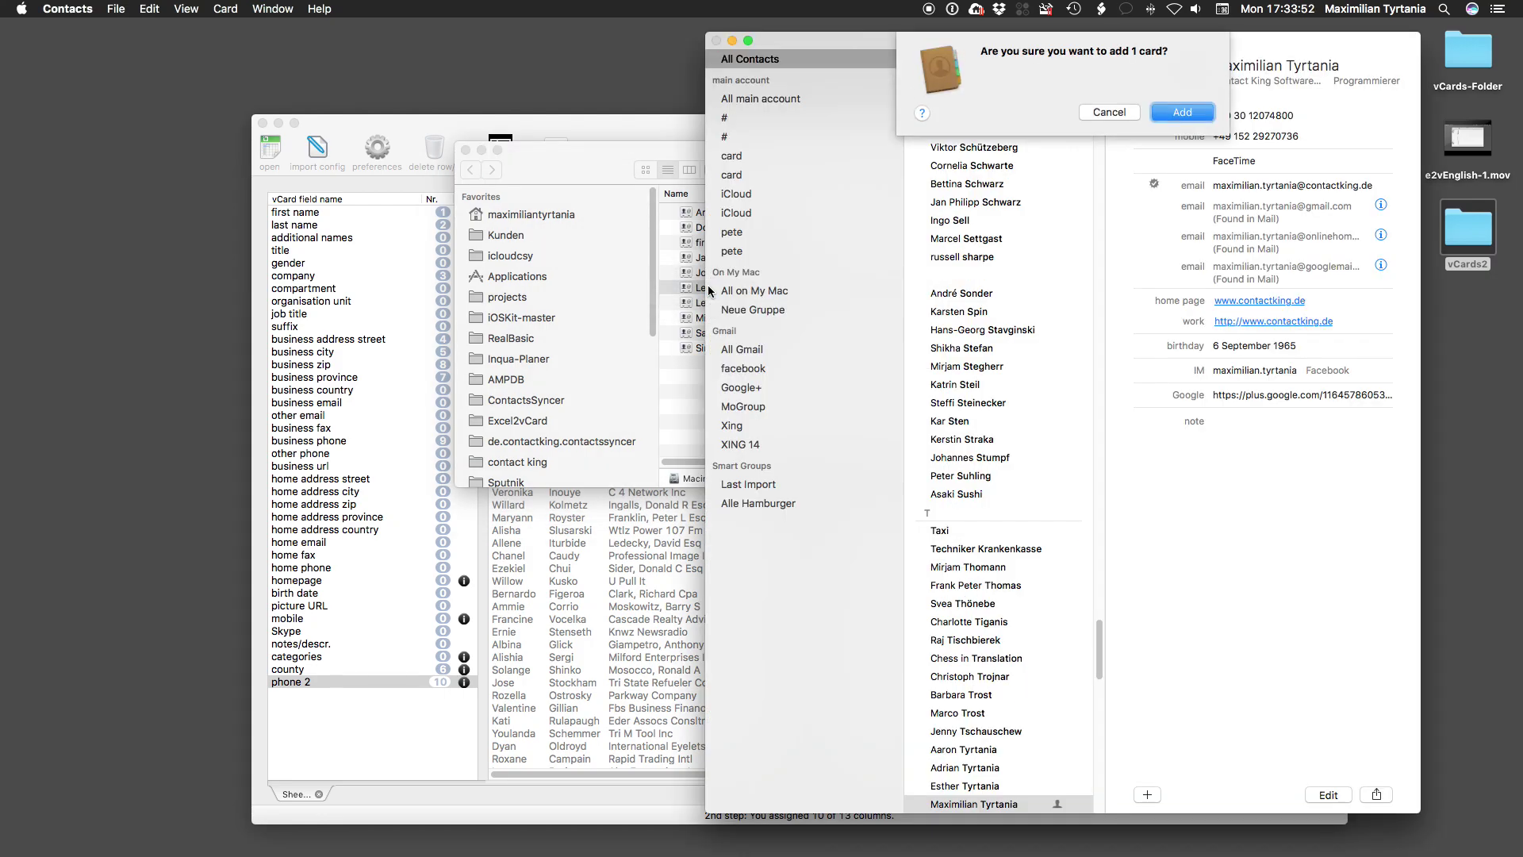
Add Lena Paprocki's card to Contacts, close the vCards2 window and return to Excel2vCard
click(1187, 113)
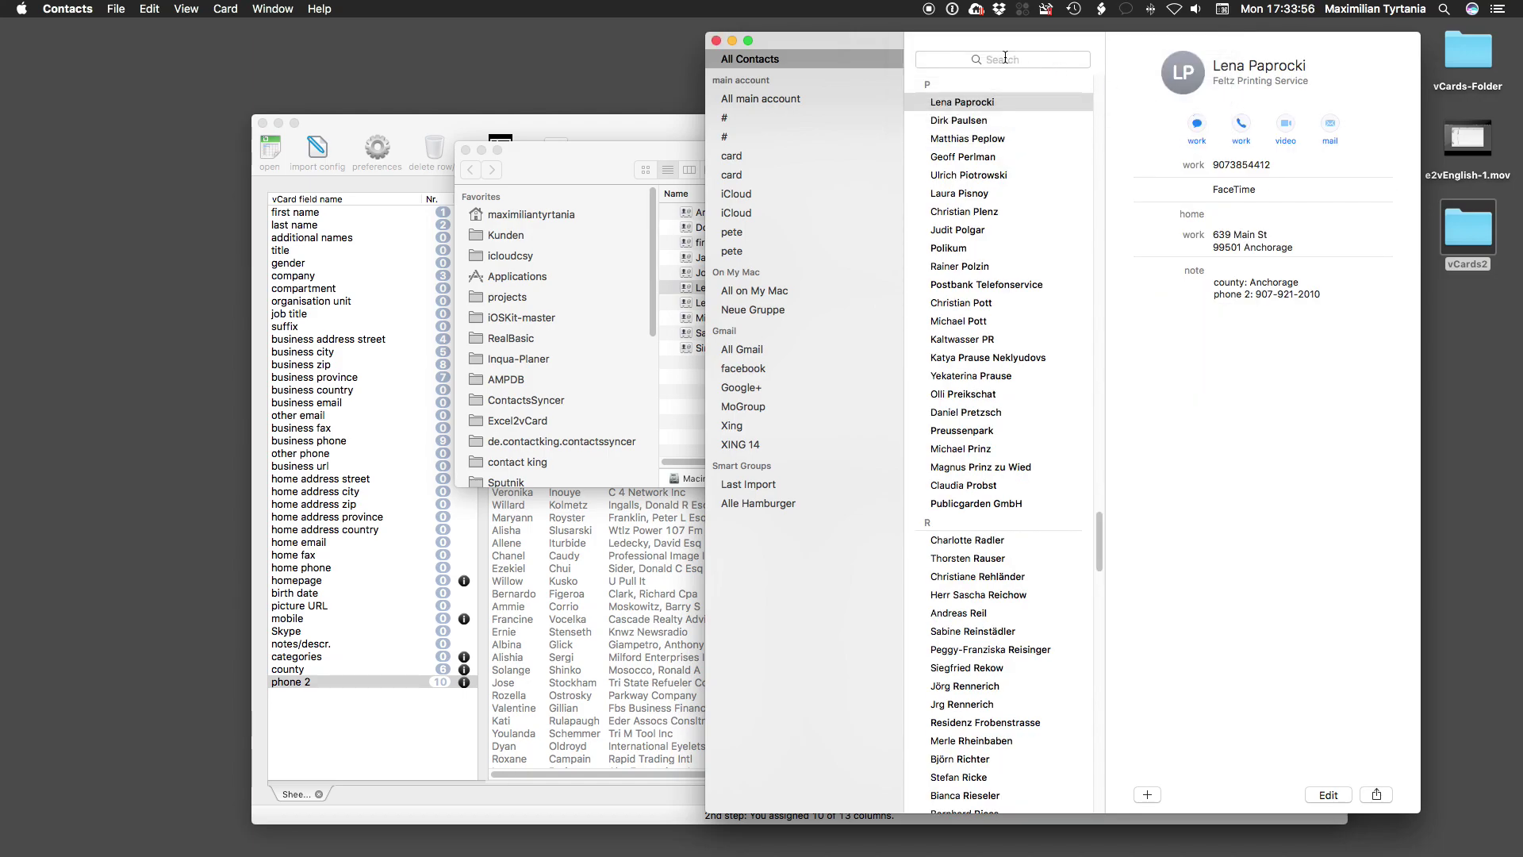
click(1005, 58)
click(467, 153)
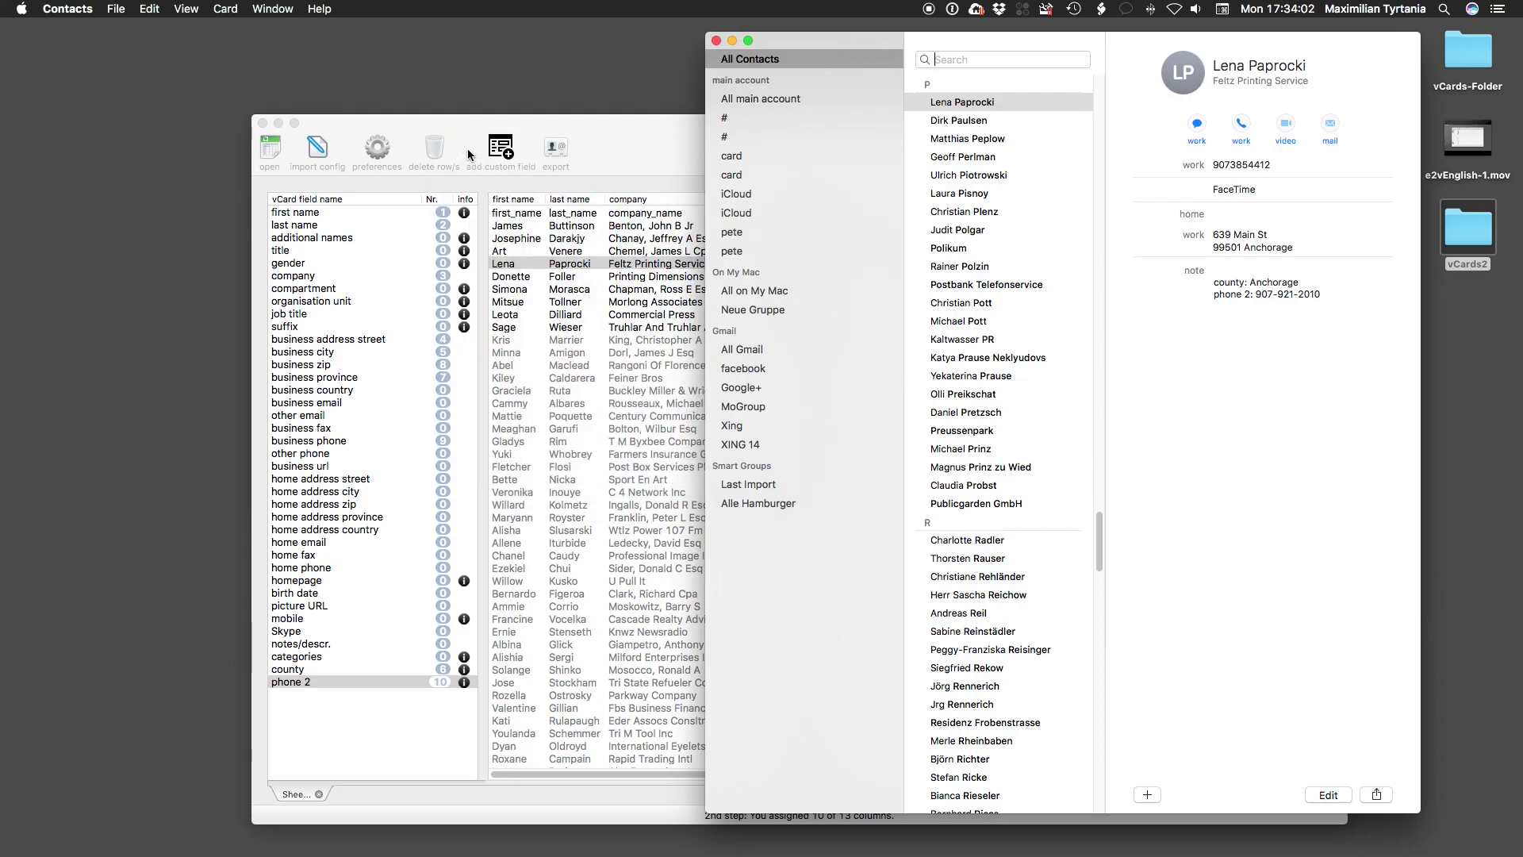
click(625, 129)
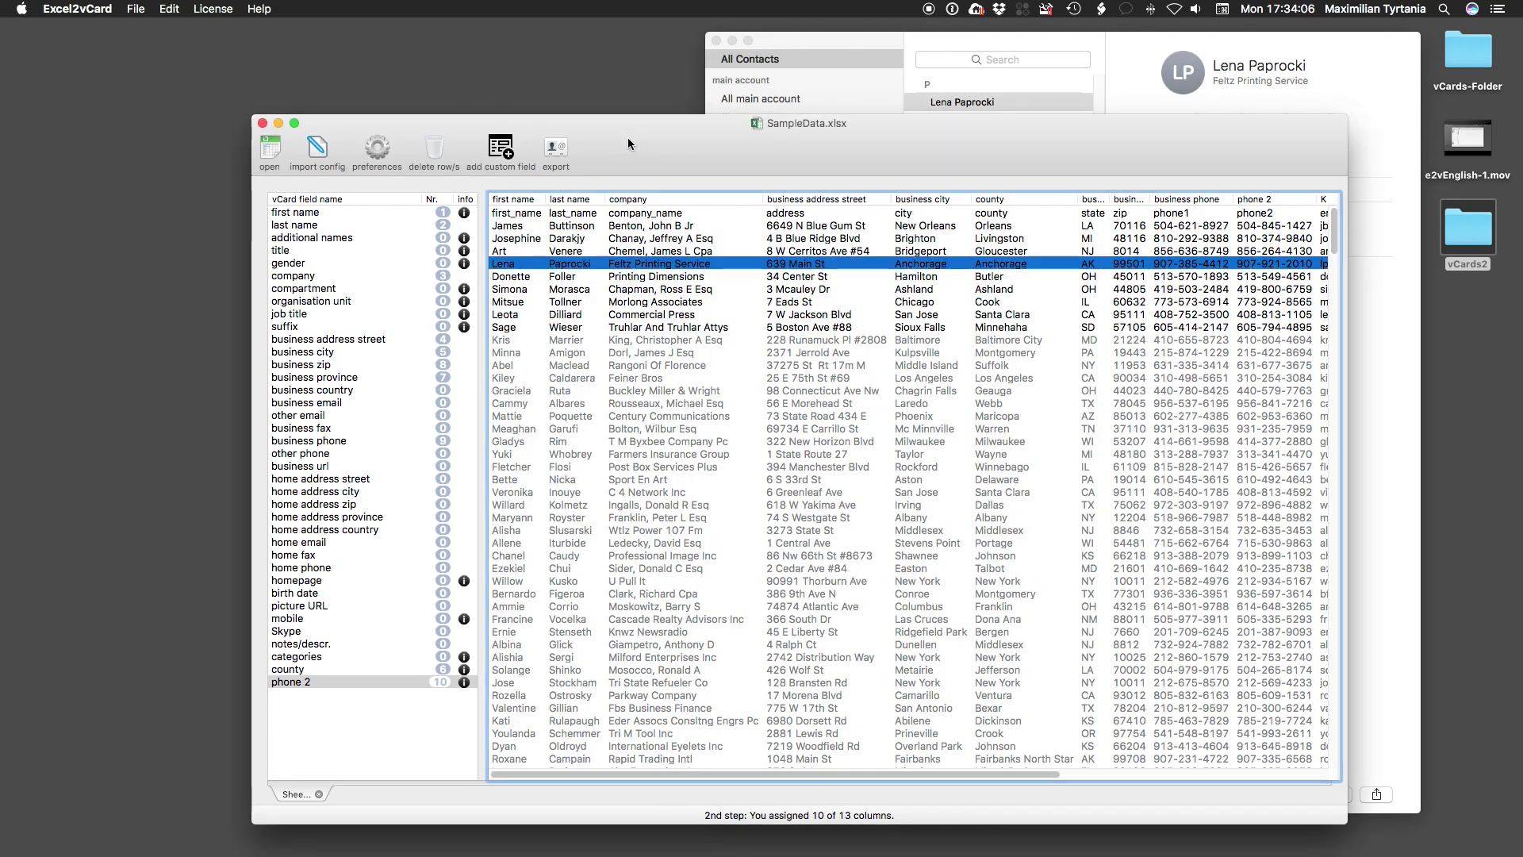
mouse_move(627, 137)
mouse_down()
mouse_move(508, 197)
mouse_move(431, 123)
mouse_up()
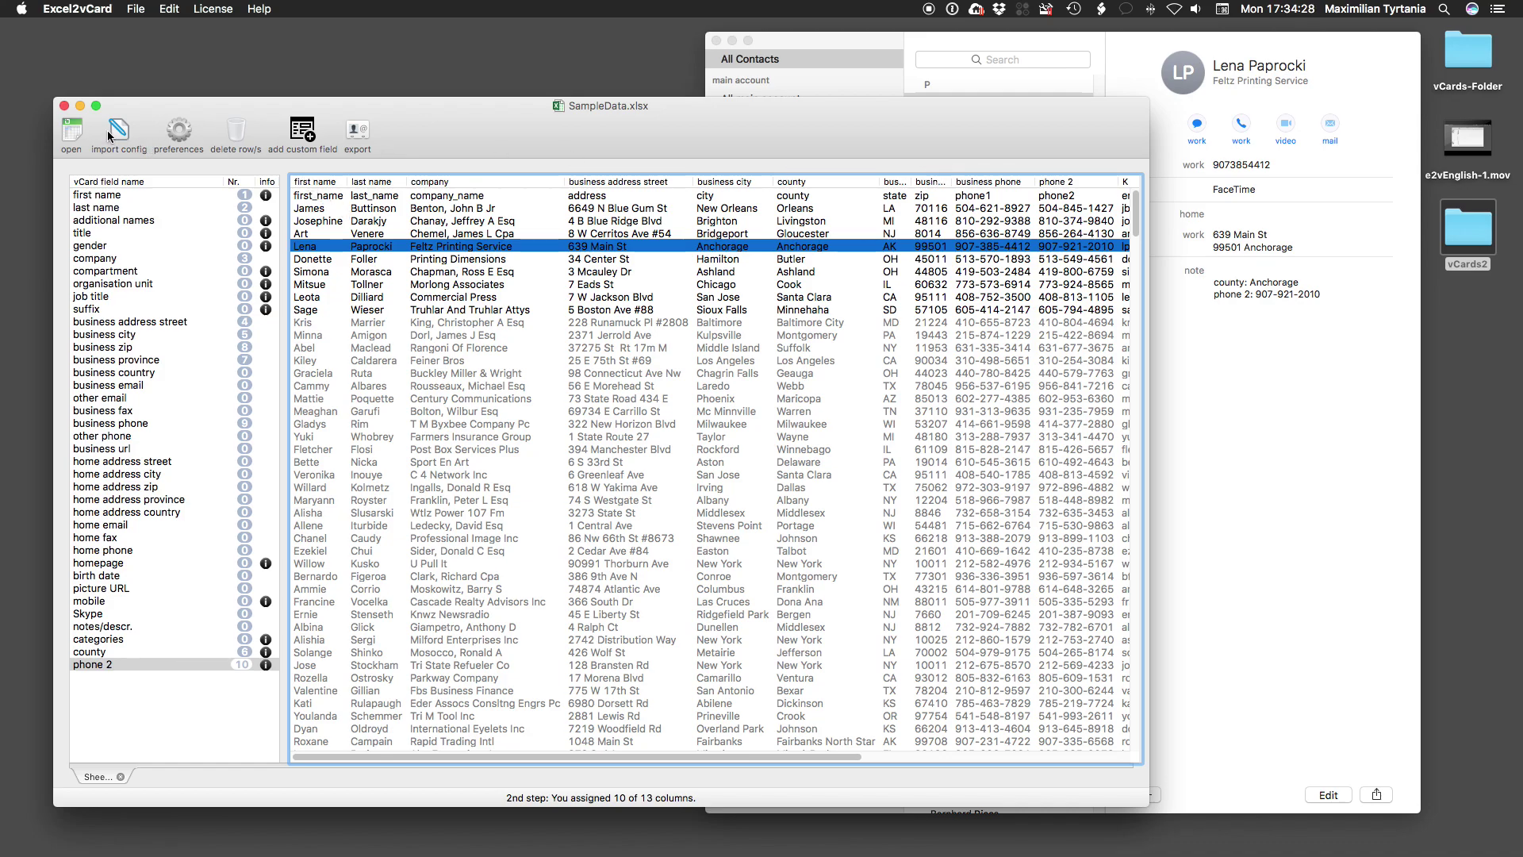
Save the column mapping as 'import config' in vCards2 and confirm the file appears in Finder
click(115, 133)
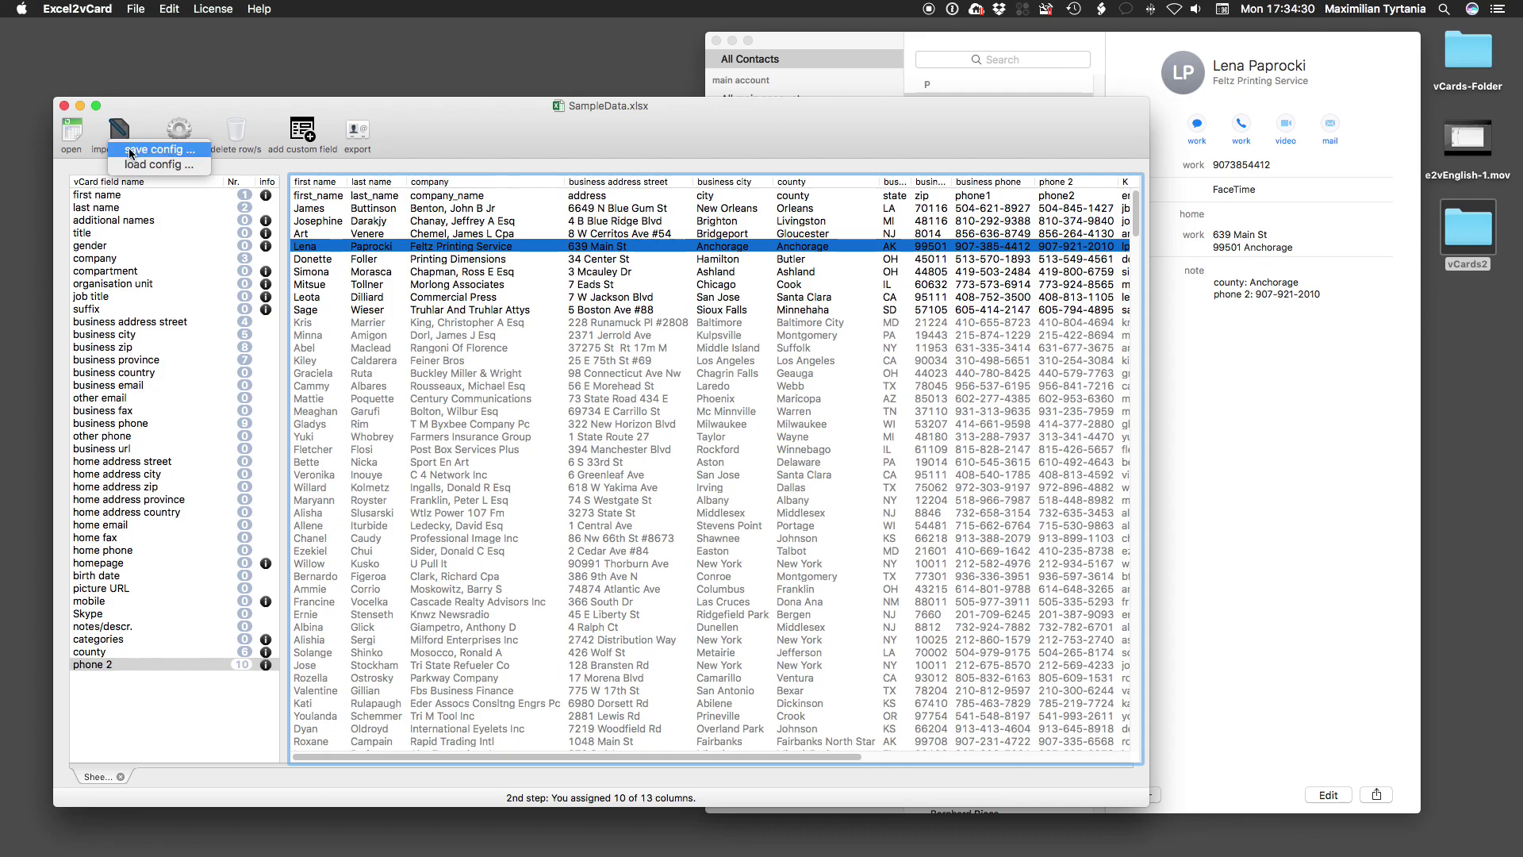
click(131, 151)
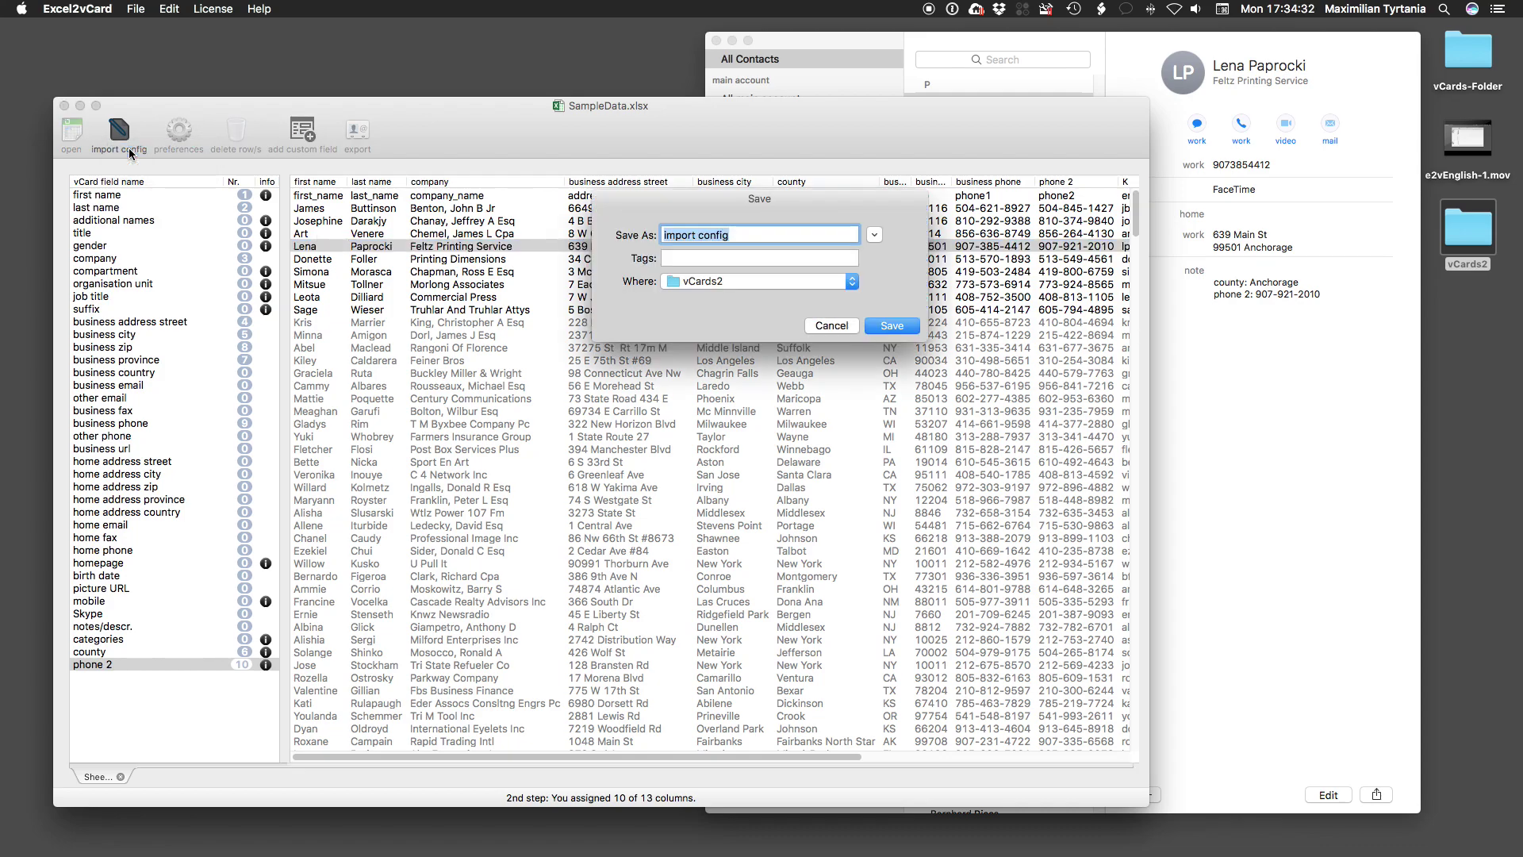
click(891, 326)
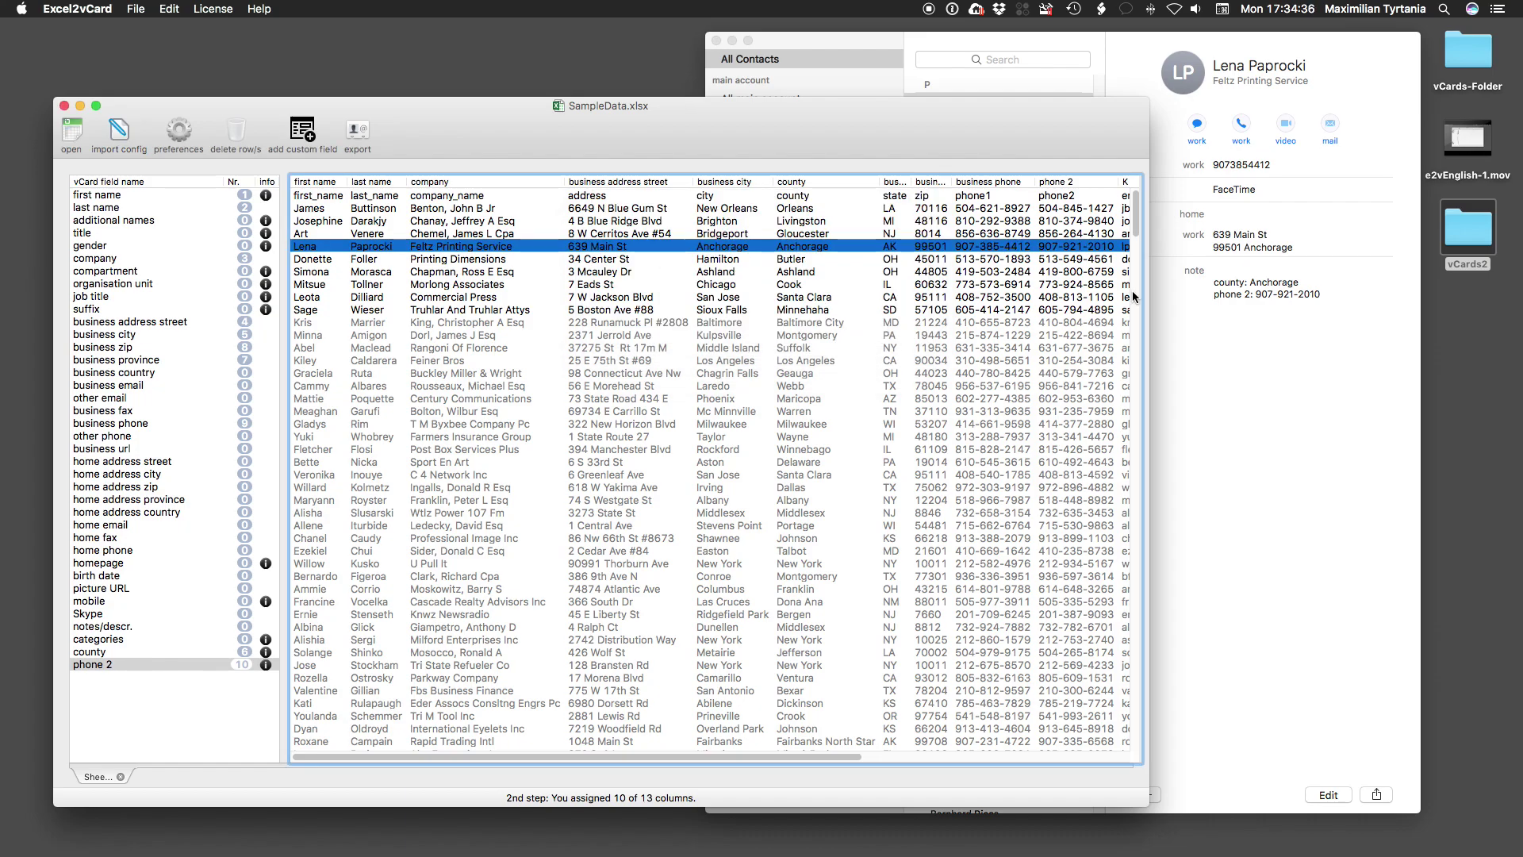
double_click(1459, 237)
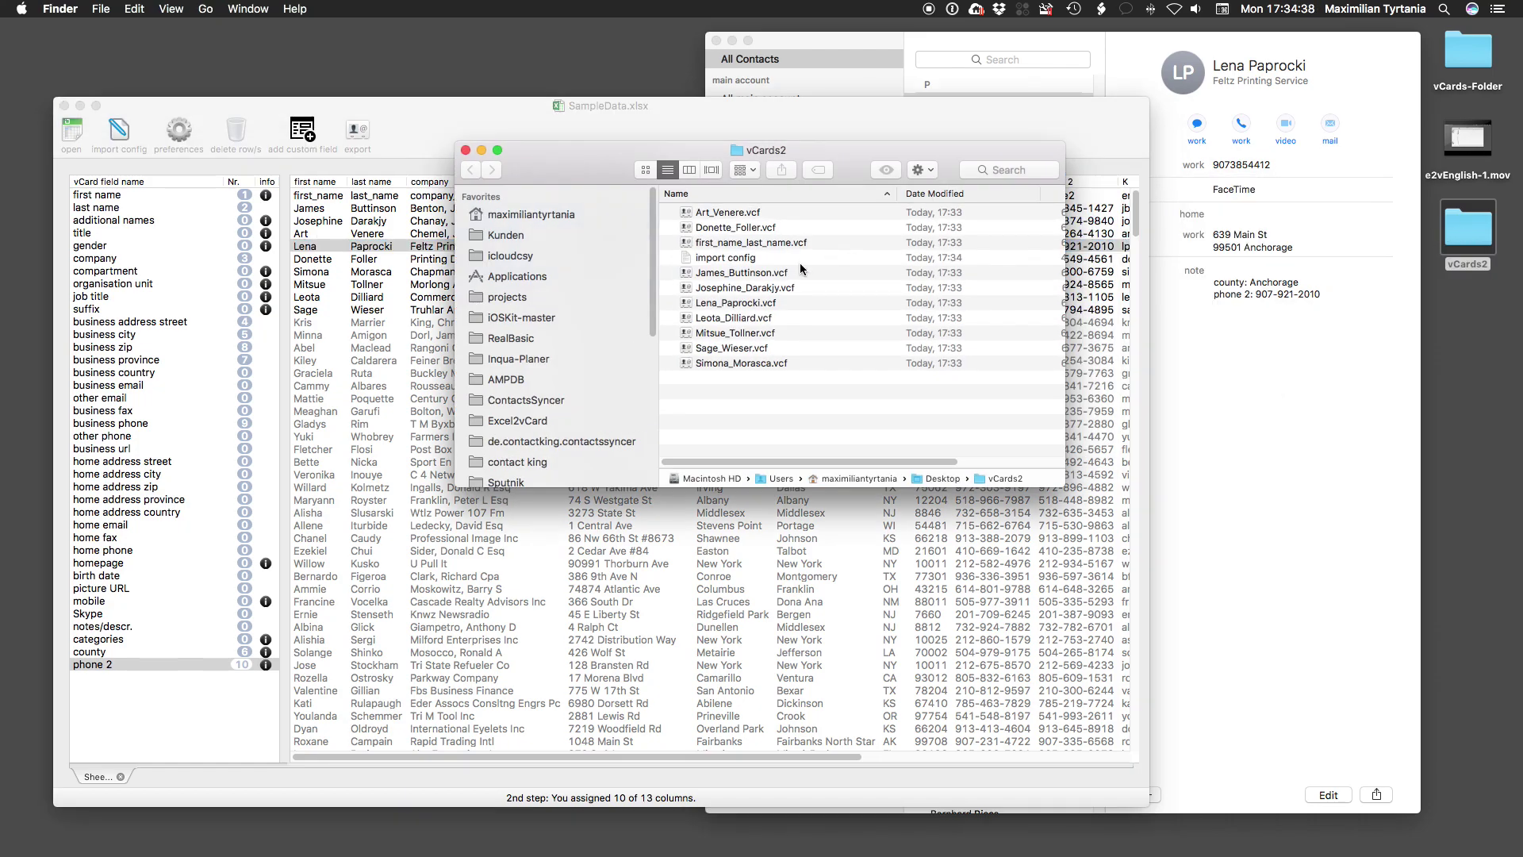
click(736, 259)
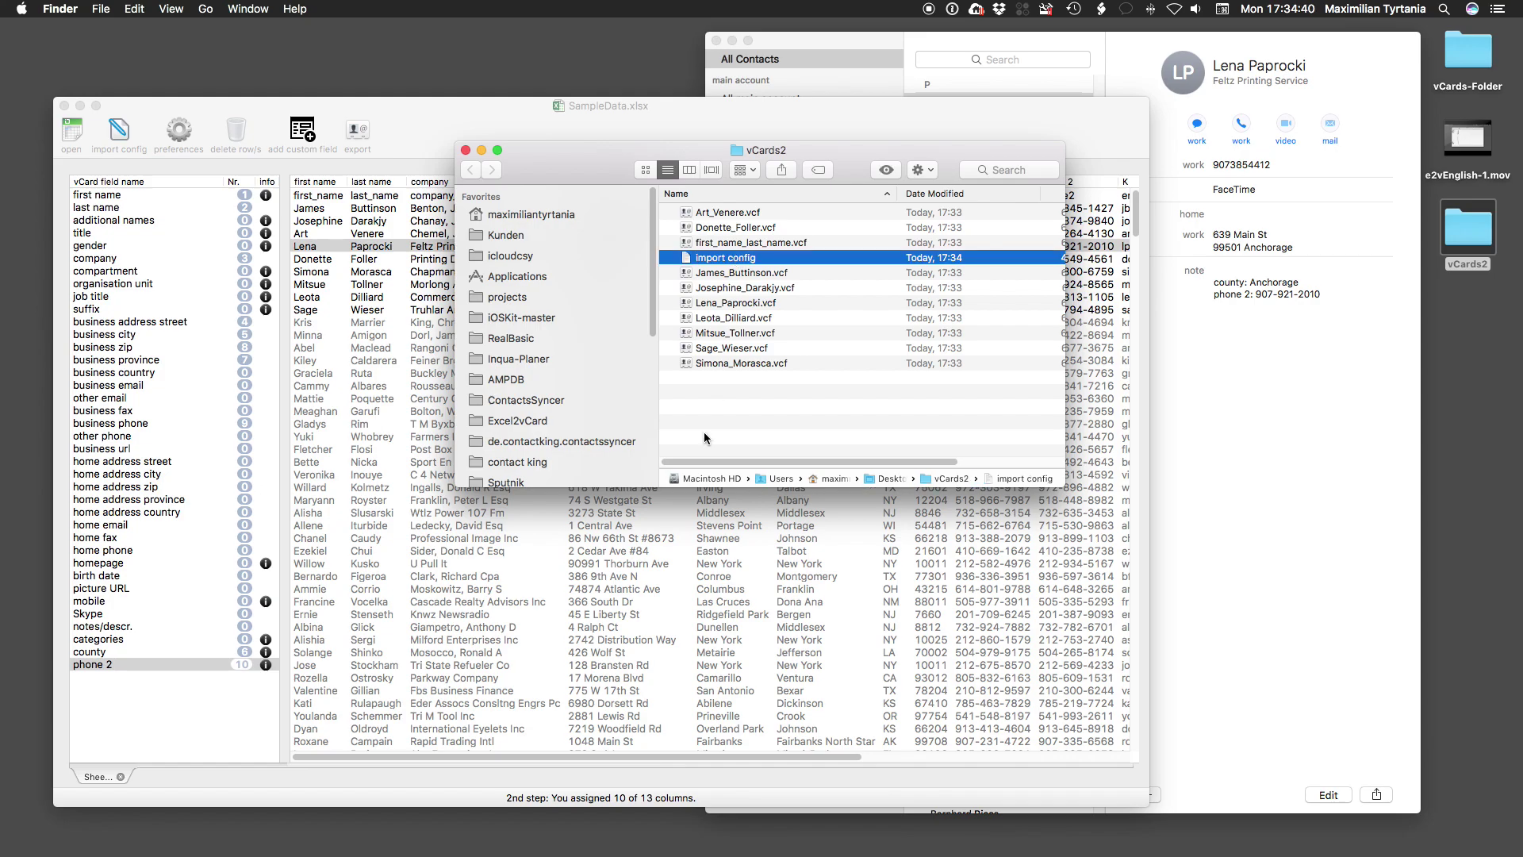
Load the 'import config' file from vCards2 back into the SampleData column assignments
click(695, 604)
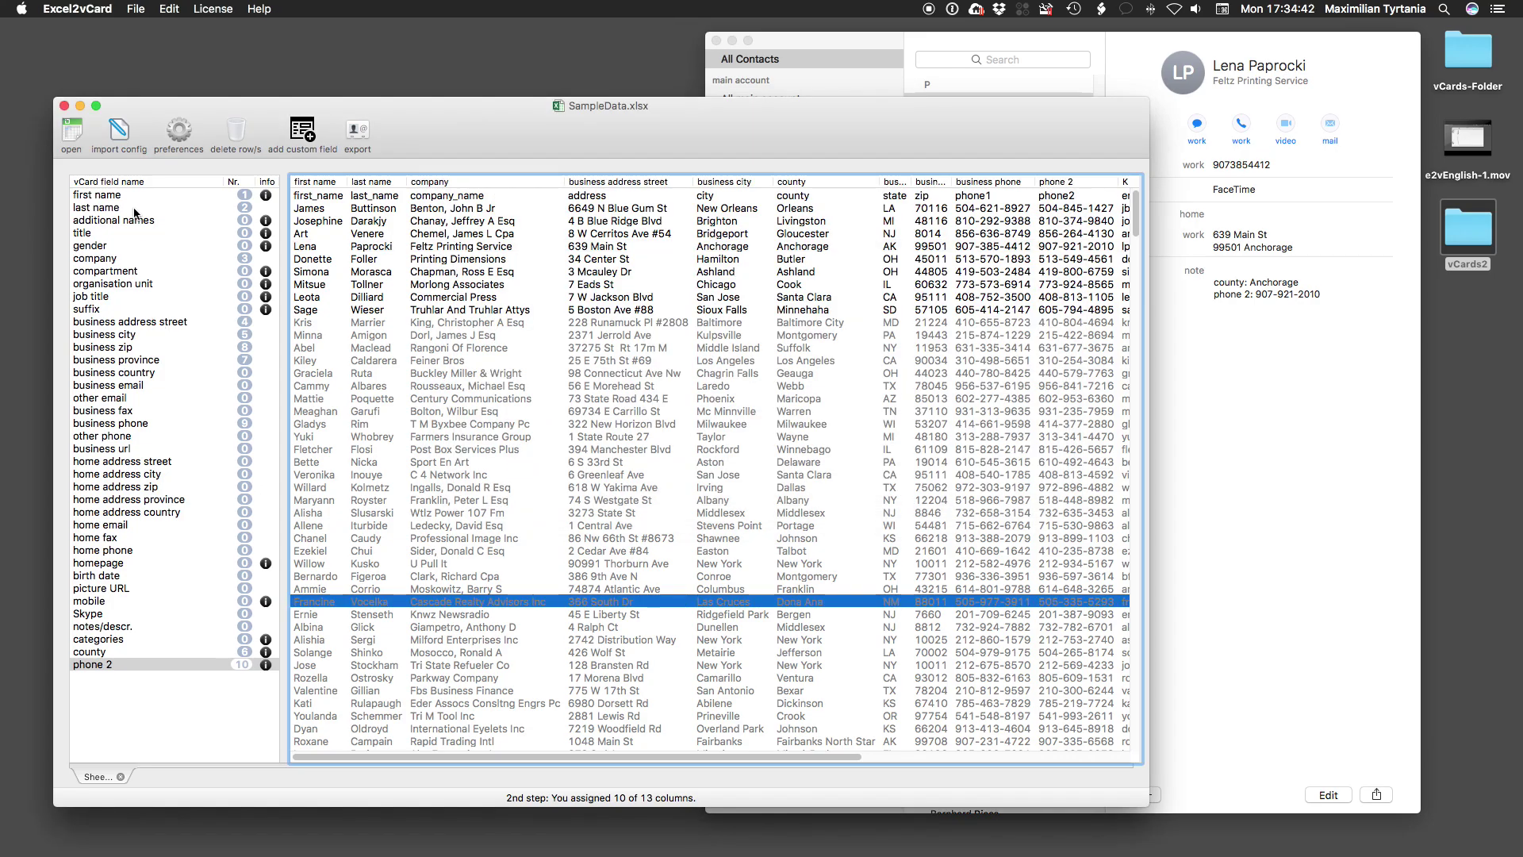
click(121, 135)
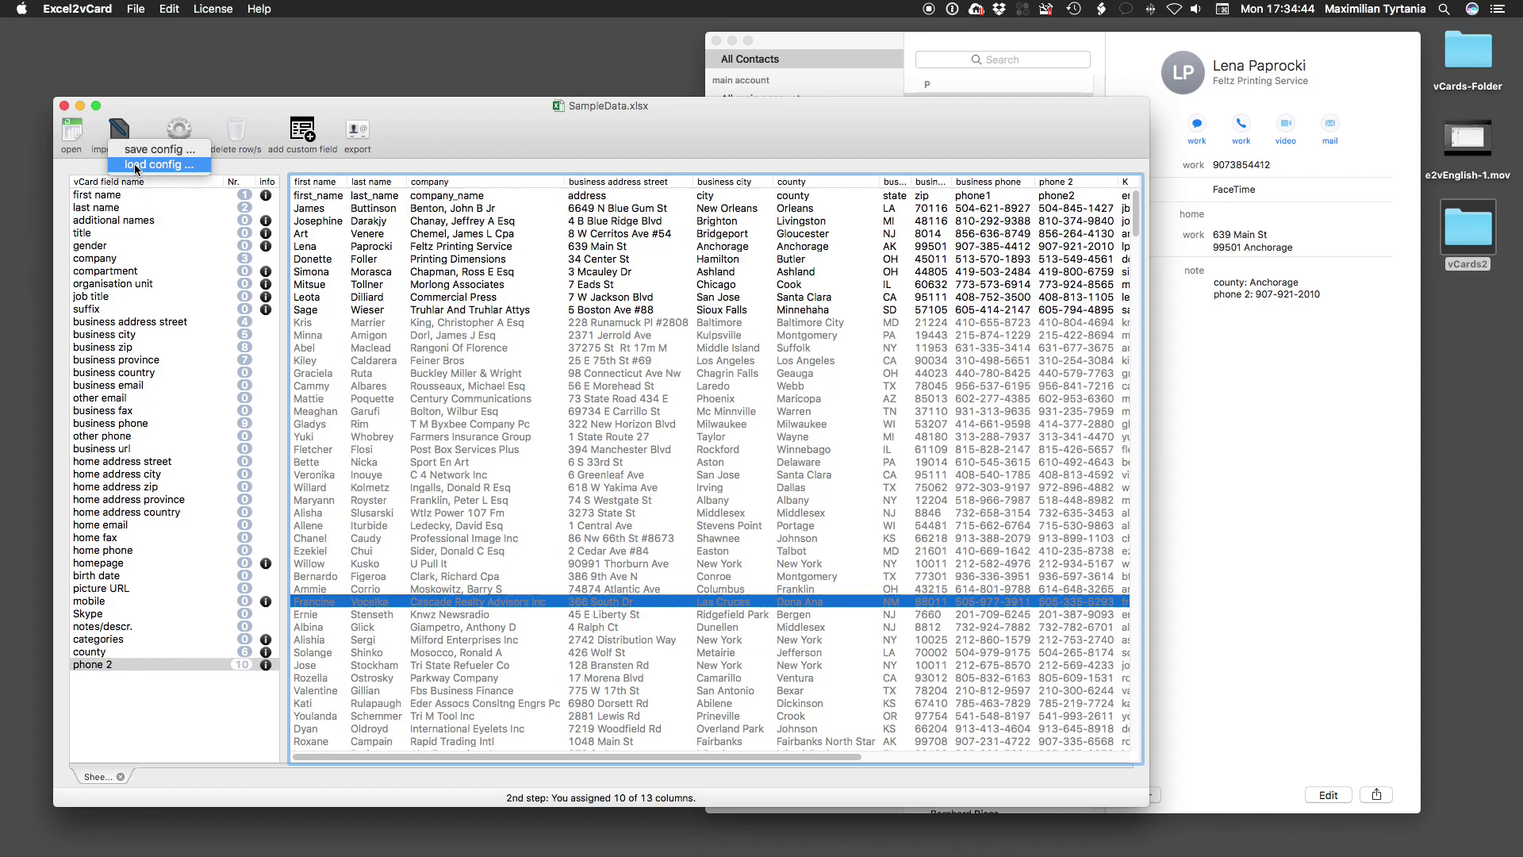
click(135, 169)
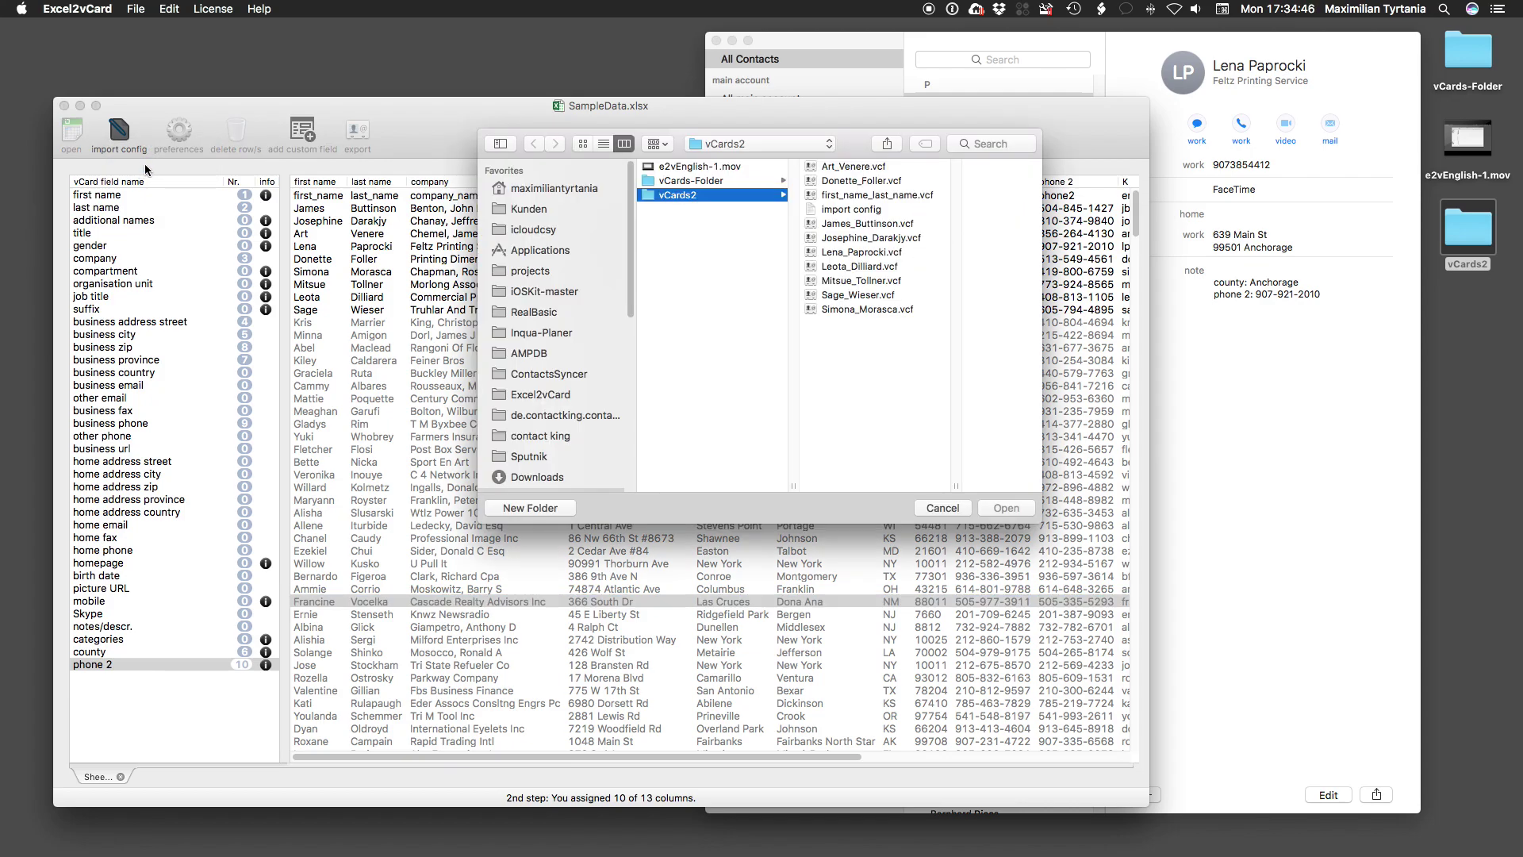
click(851, 209)
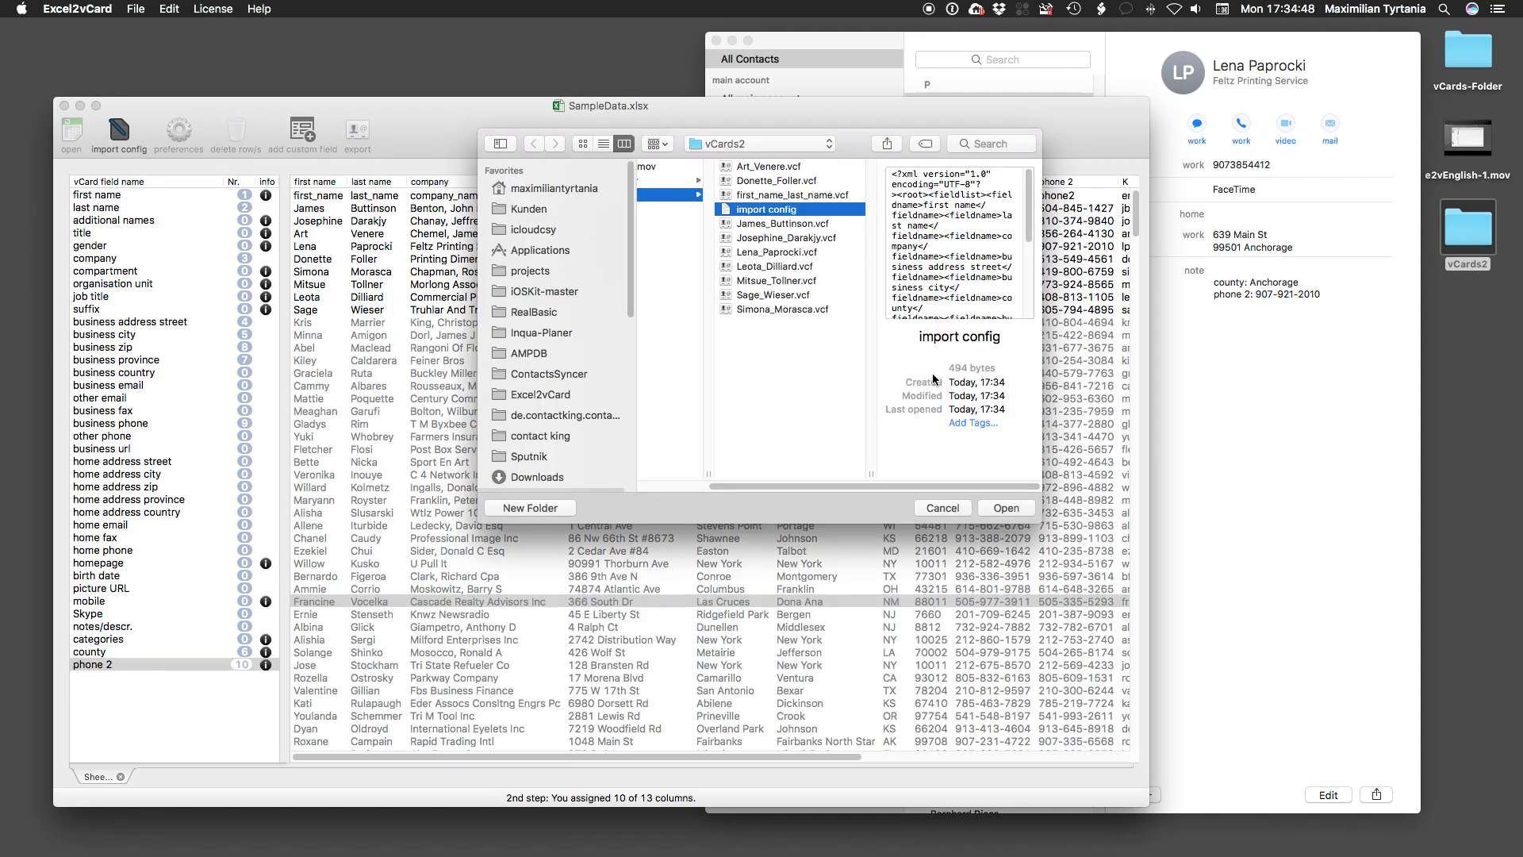
click(1005, 509)
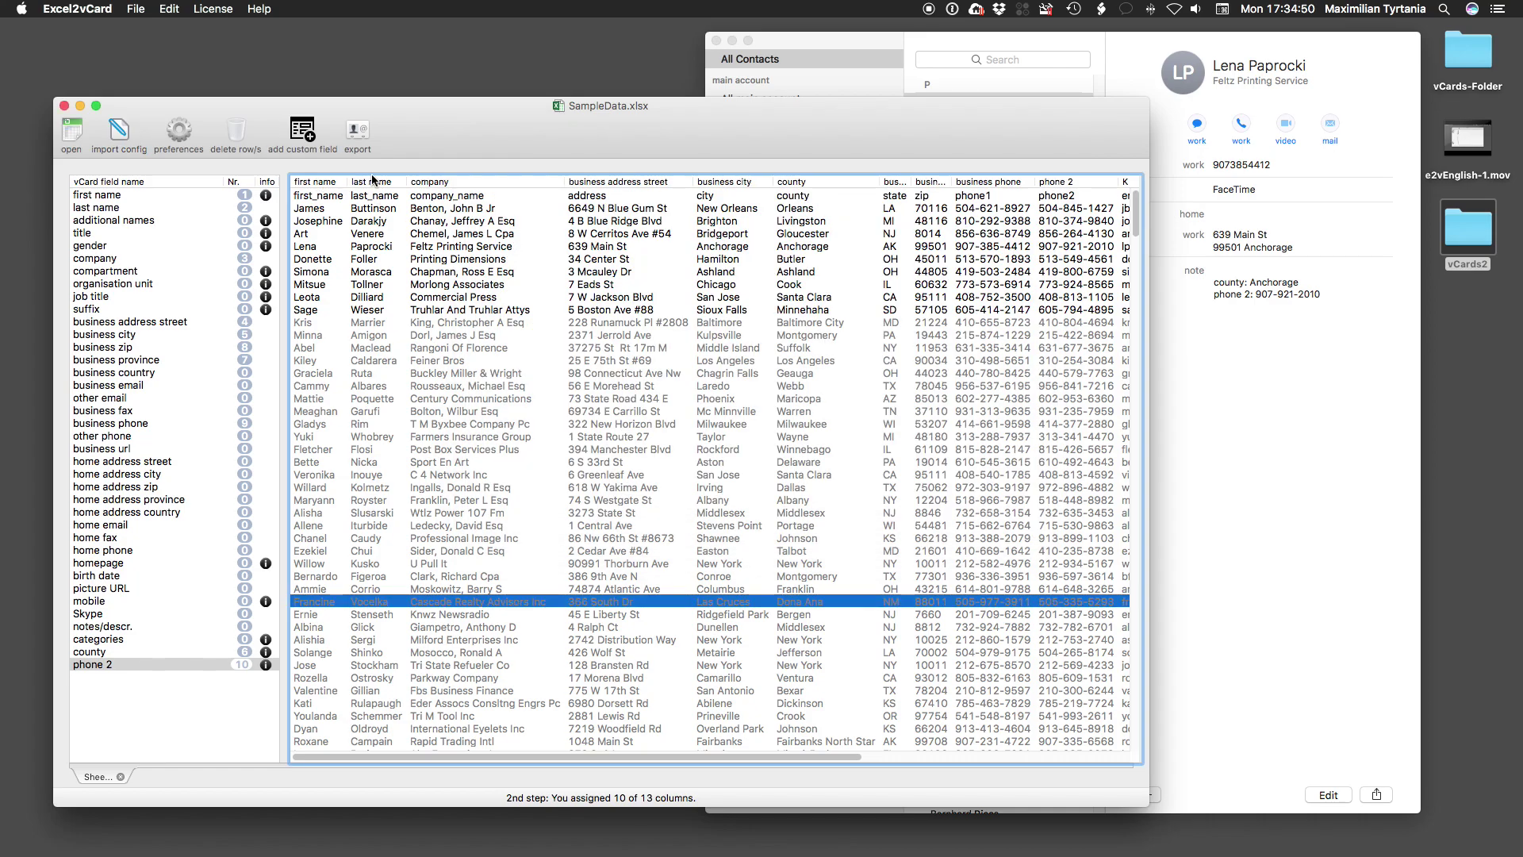